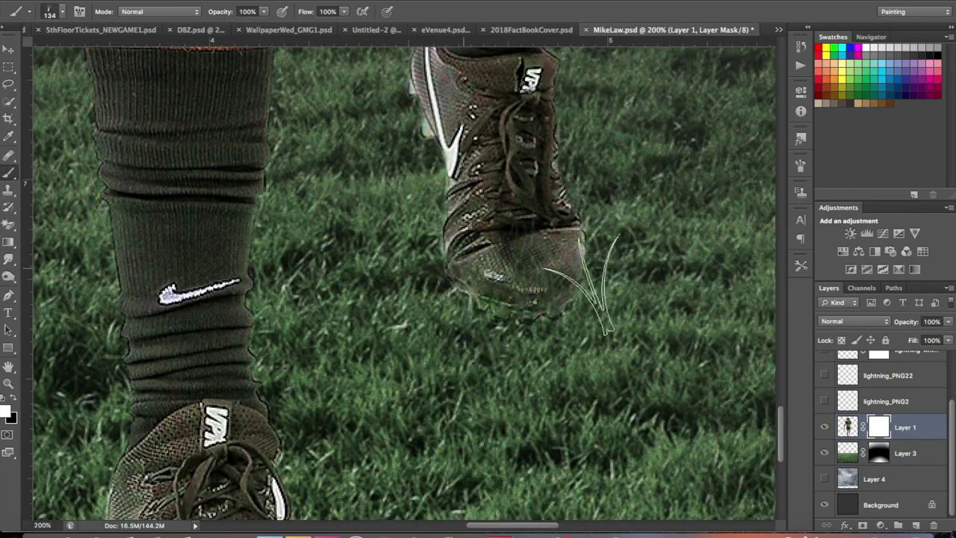
Step: Inspect the player cutout's mask edges up close around the cleats, socks and helmet
scroll(635, 314, "down", 5)
key("ctrl+plus")
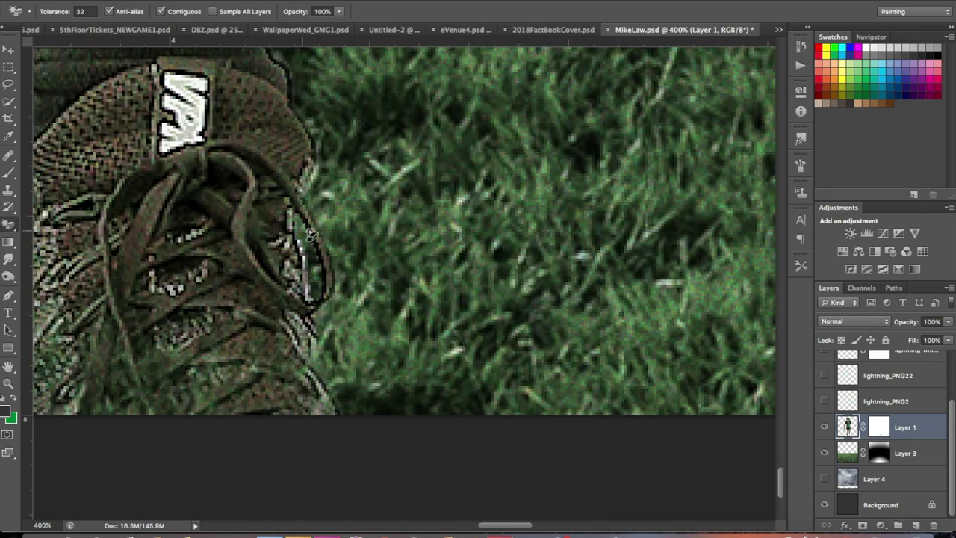
key("ctrl+minus")
scroll(510, 336, "up", 5)
key("b")
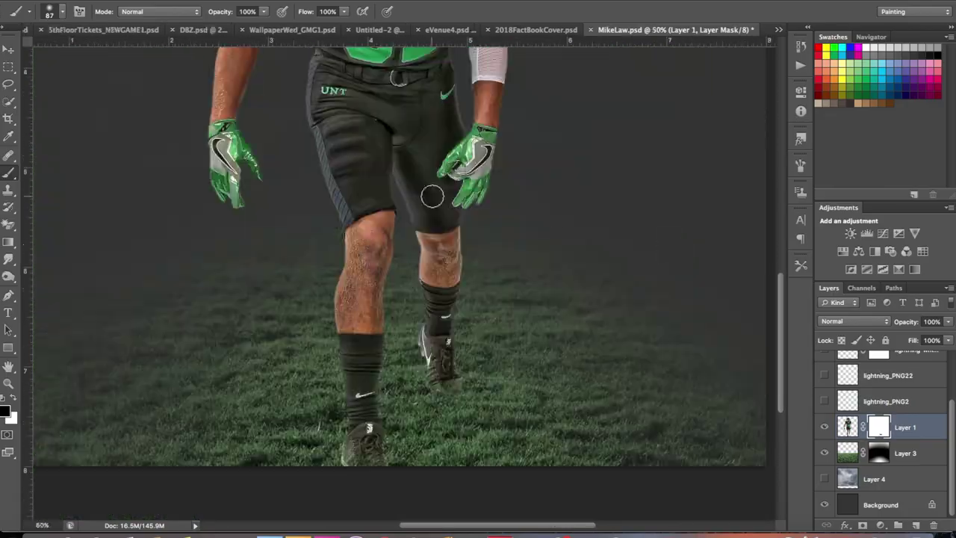
left_click_drag(668, 241, 413, 190)
scroll(413, 190, "up", 5)
scroll(413, 190, "left", 5)
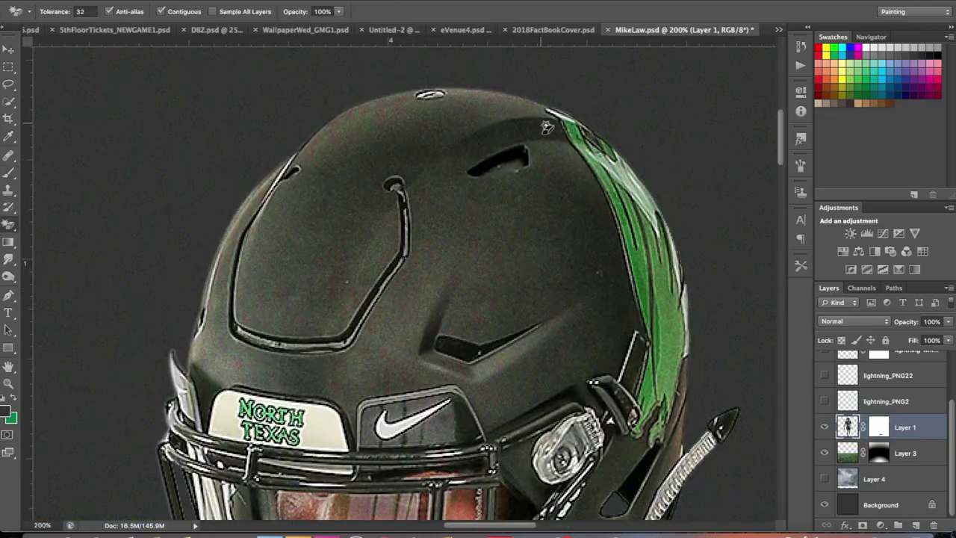
scroll(546, 128, "down", 3)
scroll(448, 187, "up", 3)
scroll(299, 262, "down", 5)
scroll(200, 332, "down", 8)
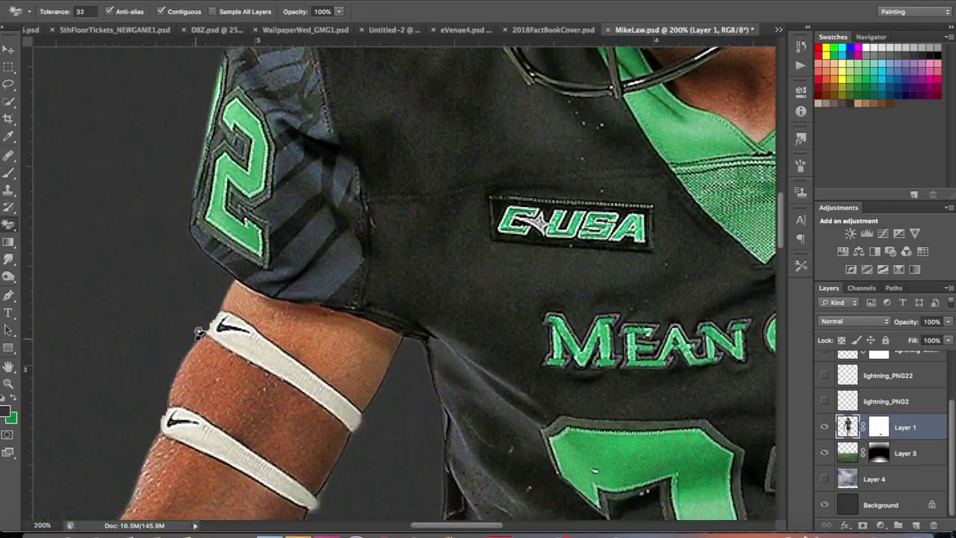
scroll(299, 354, "down", 5)
scroll(396, 224, "down", 2)
scroll(312, 294, "down", 8)
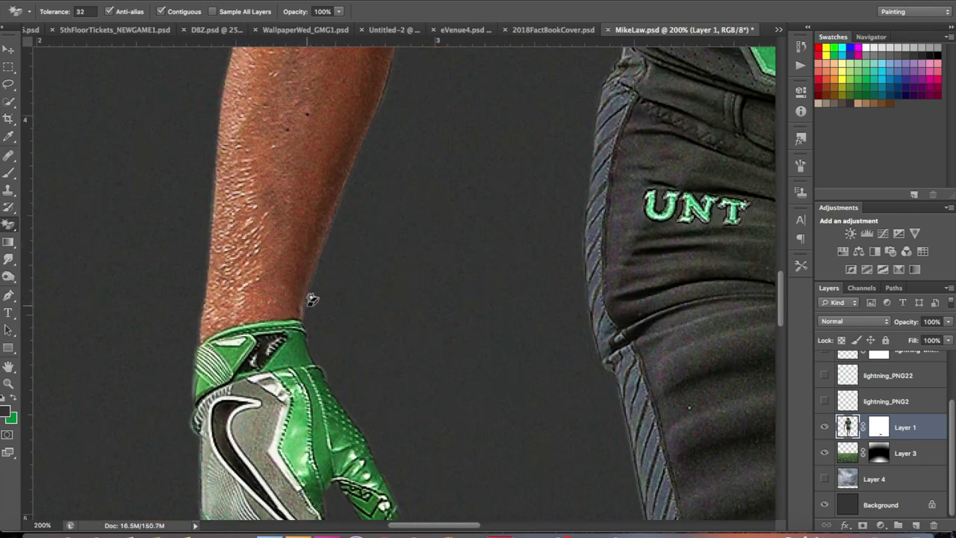
scroll(312, 299, "down", 8)
scroll(329, 354, "down", 5)
scroll(328, 298, "right", 5)
scroll(328, 299, "up", 5)
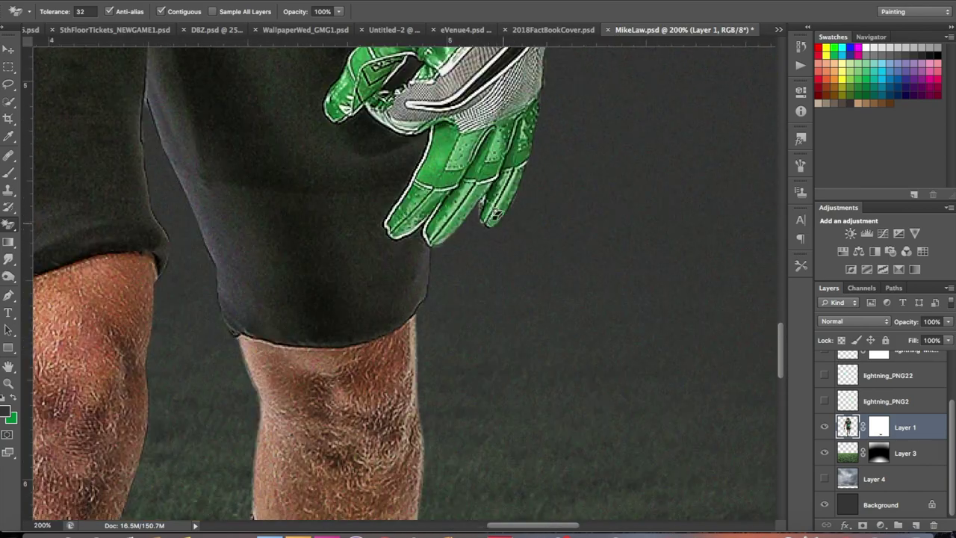
scroll(329, 247, "up", 8)
scroll(327, 198, "up", 5)
scroll(327, 198, "up", 5)
scroll(299, 224, "up", 10)
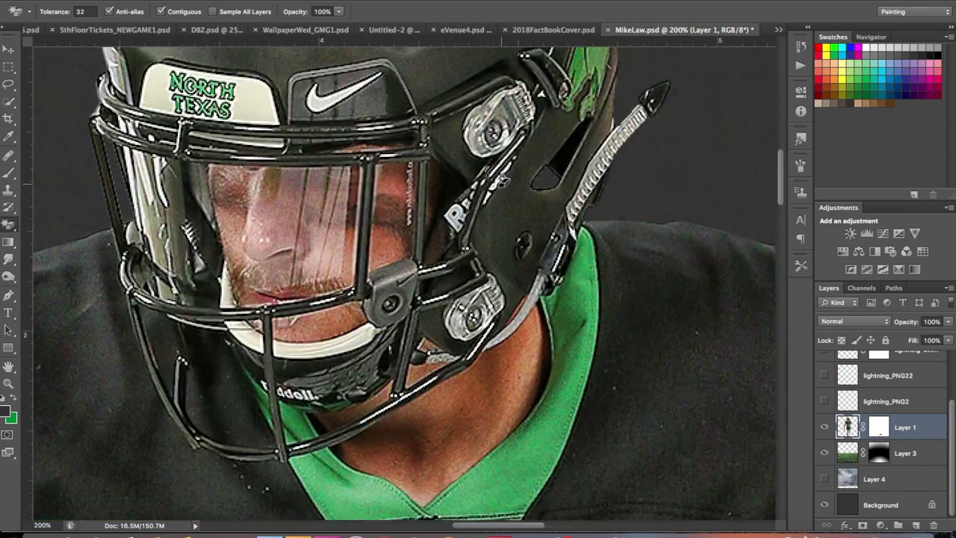
scroll(261, 254, "up", 4)
scroll(240, 271, "up", 2)
key("ctrl+minus")
key("ctrl+minus")
key("ctrl+minus")
key("ctrl+minus")
key("ctrl+minus")
Step: Mask the storm-cloud layer's hard bottom edge into the grass with a large soft black brush
left_click(904, 479)
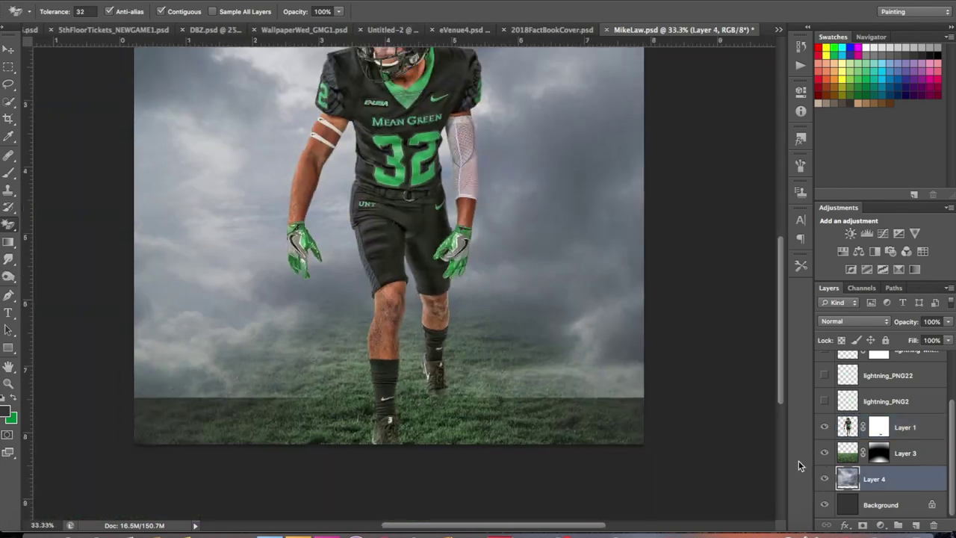
left_click(863, 525)
key("b")
left_click_drag(294, 453, 314, 336)
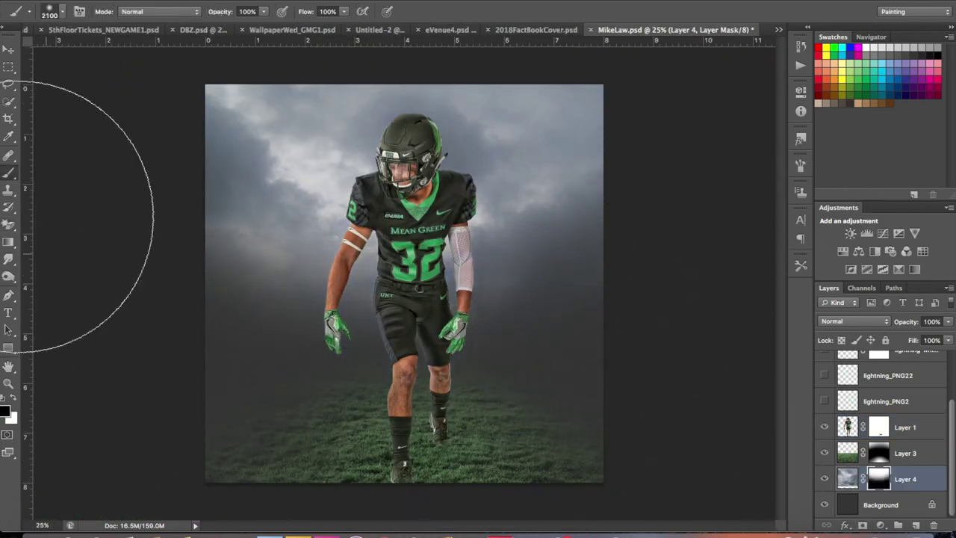
Step: Apply a Hue/Saturation lightness tweak, toggle the Light - Toner group, and add a fog layer
key("ctrl+u")
key("Return")
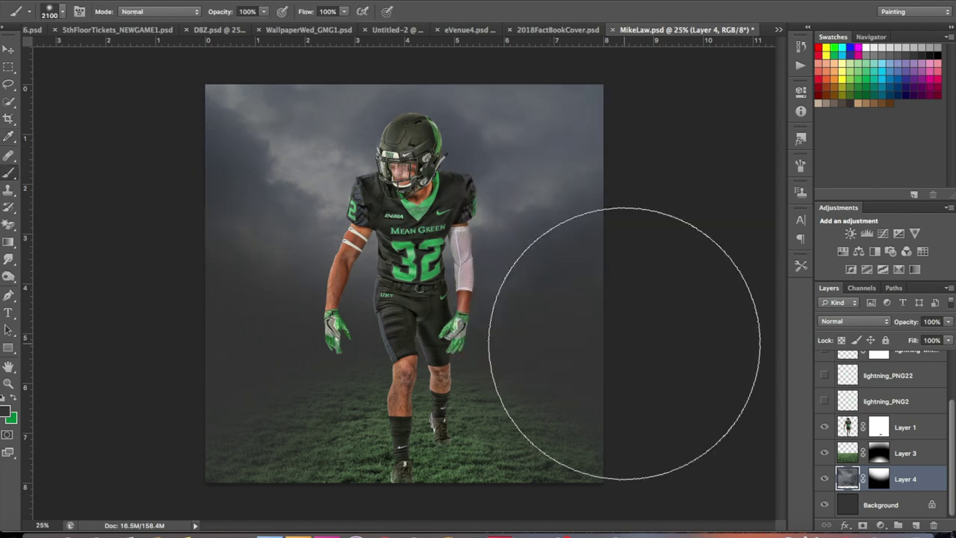
scroll(874, 434, "up", 3)
left_click(824, 389)
left_click(825, 390)
key("ctrl+shift+alt+n")
left_click(8, 410)
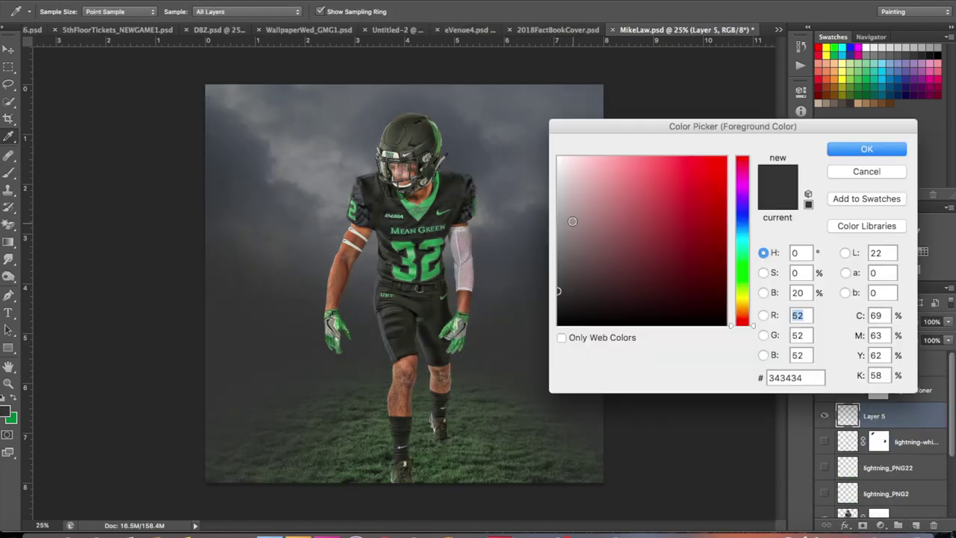
Step: Stamp light grey smoke at the lower left and right, darkened to Lightness -10
left_click(864, 145)
left_click(62, 11)
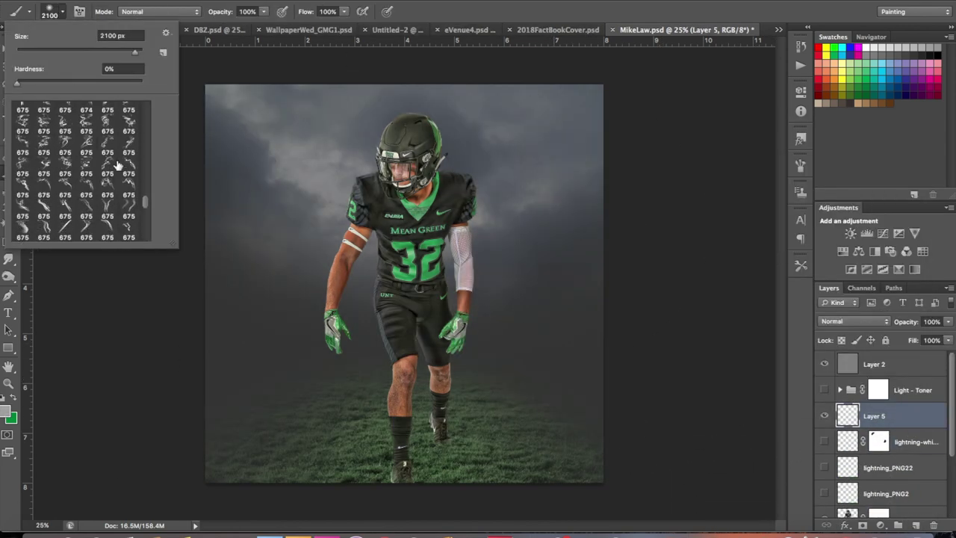
double_click(109, 188)
left_click(288, 396)
left_click(588, 463)
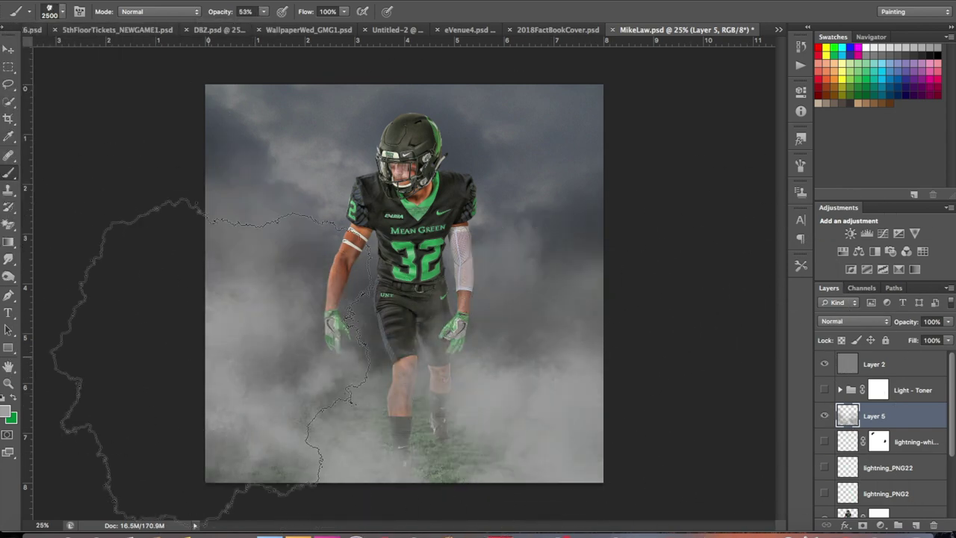
left_click(825, 390)
key("ctrl+u")
type("-10")
left_click(721, 148)
Step: Add a second grey fog layer darkened to Lightness -24
left_click(6, 409)
left_click(864, 147)
key("b")
scroll(591, 371, "up", 1)
scroll(403, 269, "up", 2)
key("ctrl+u")
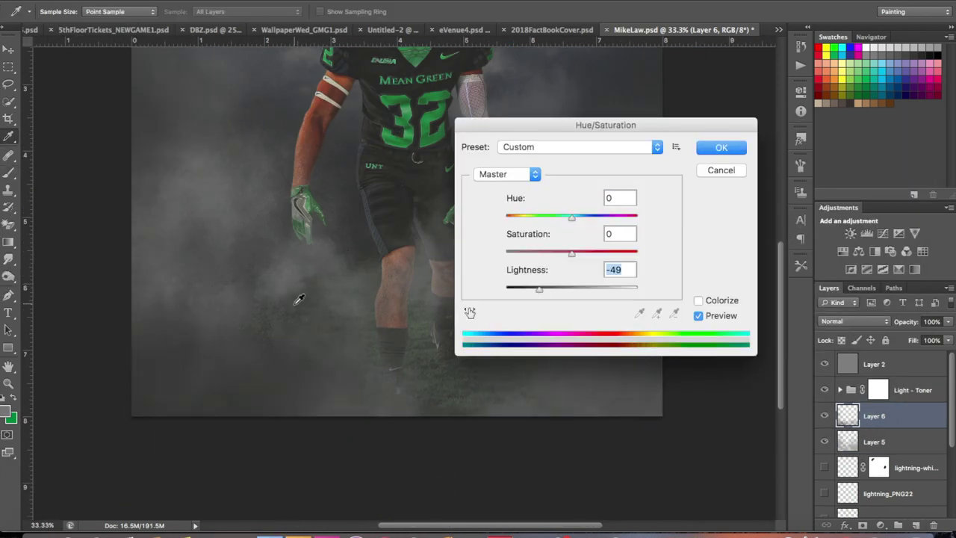
type("-24")
key("Return")
right_click(891, 417)
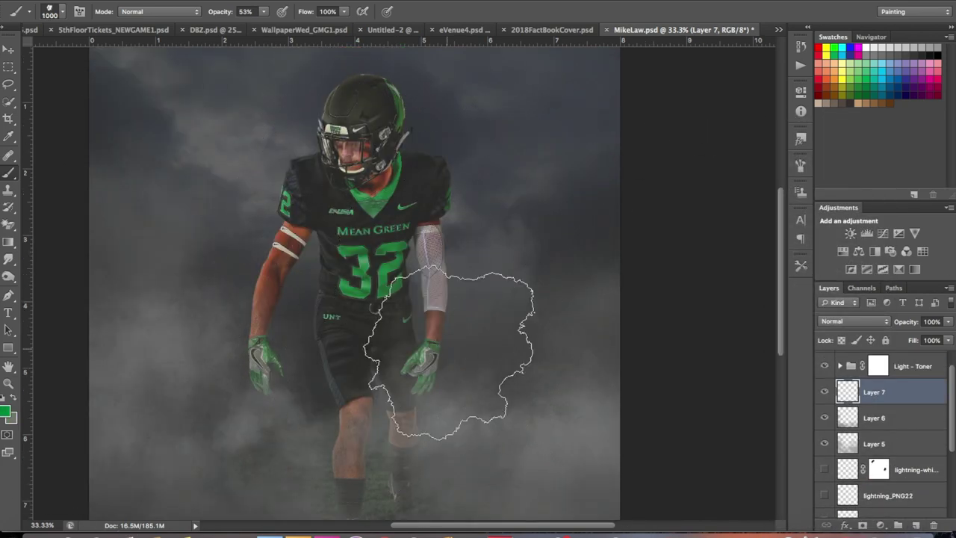
Step: Show the green lightning layer and place it beside the player's arm
left_click(825, 434)
left_click(888, 434)
key("ctrl+t")
left_click_drag(533, 277, 483, 260)
key("Return")
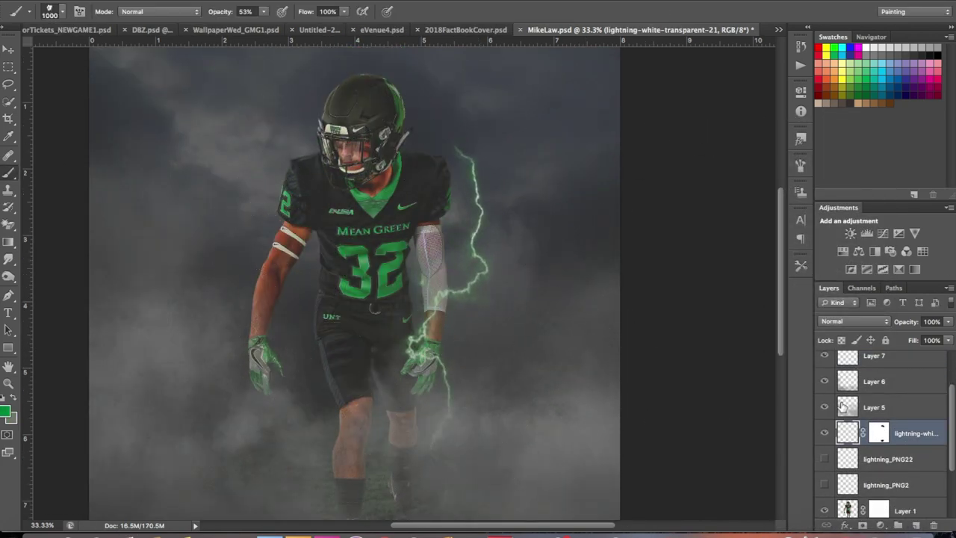
Step: Duplicate the lightning layer and warp the copy down along the leg
right_click(897, 433)
left_click(811, 154)
key("Return")
key("ctrl+t")
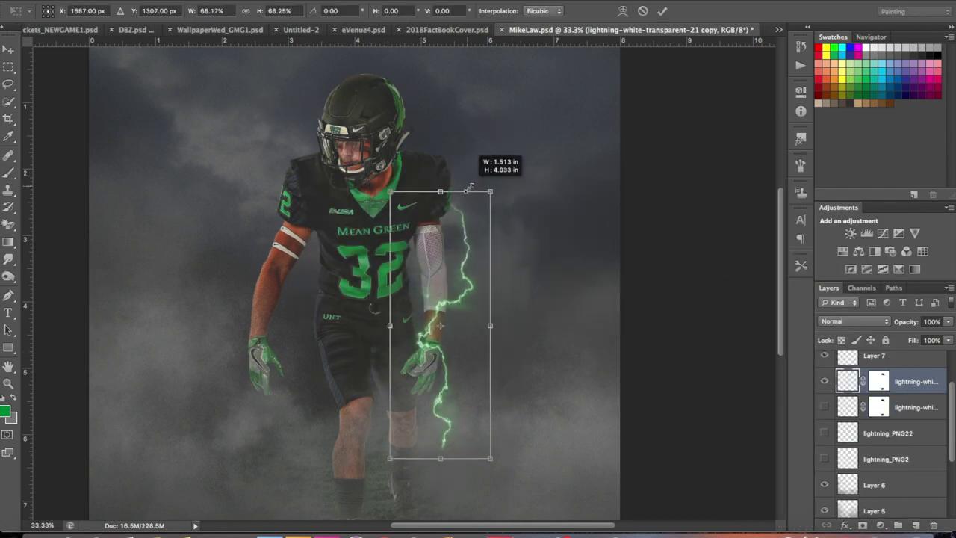
left_click_drag(441, 232, 446, 278)
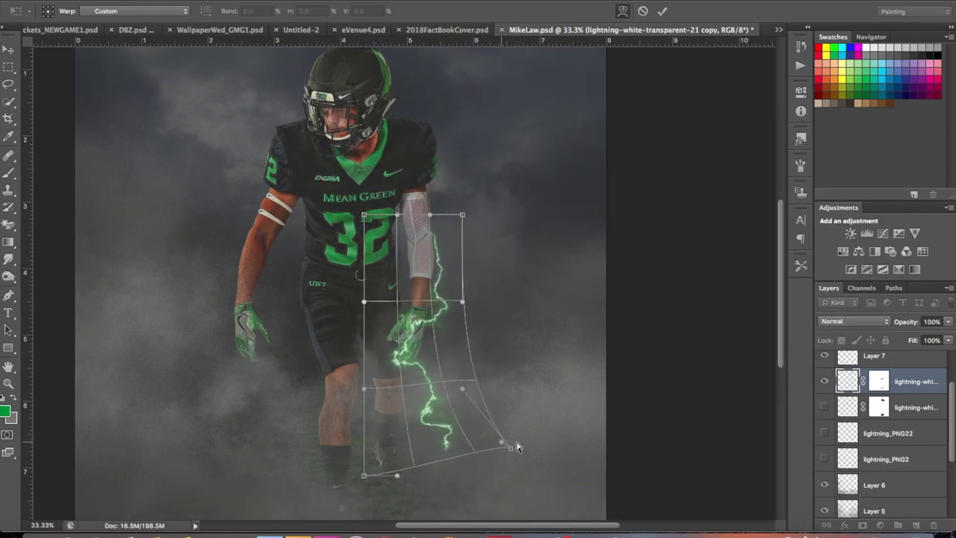
key("Return")
left_click(824, 407)
Step: Show the lower lightning layer and move it onto the glove
left_click(897, 407)
key("ctrl+t")
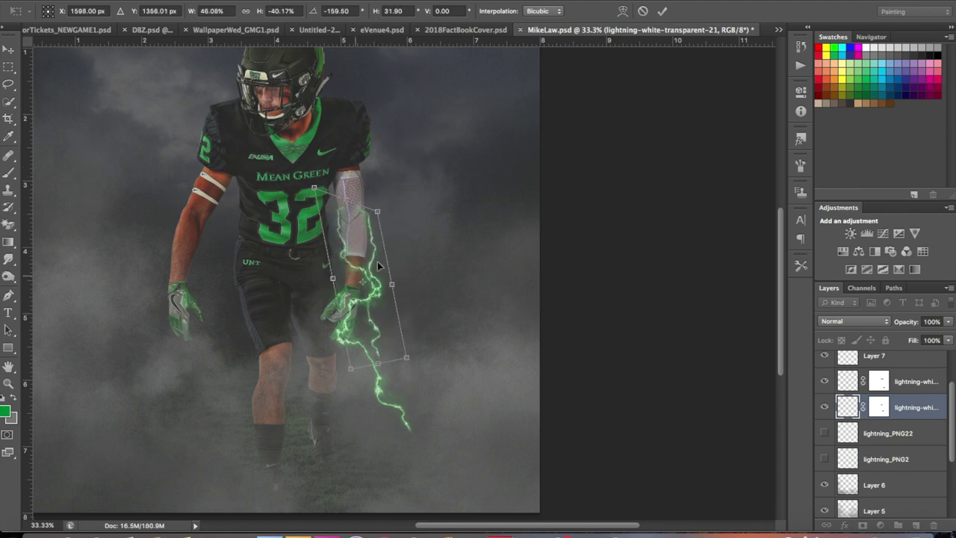
key("ctrl+plus")
key("ctrl+plus")
left_click_drag(379, 304, 435, 363)
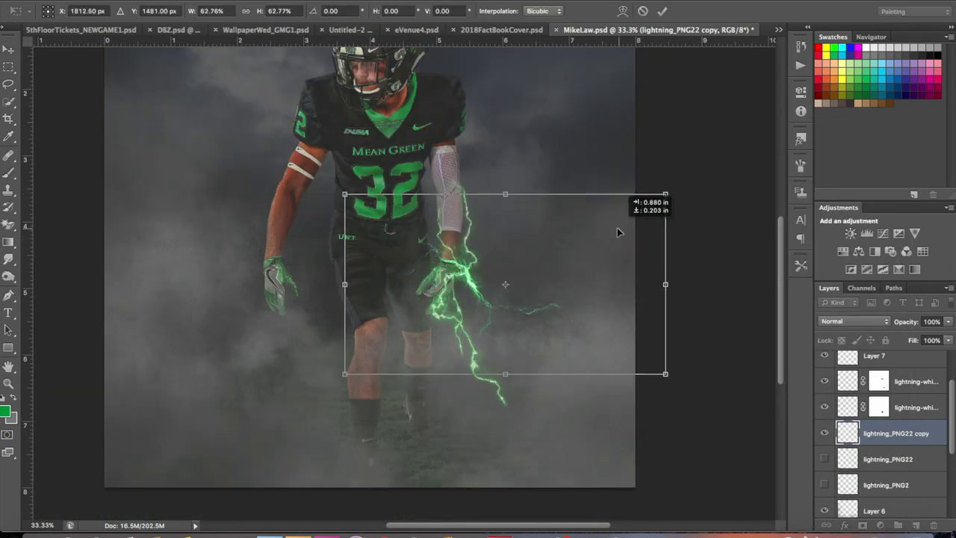
key("ctrl+plus")
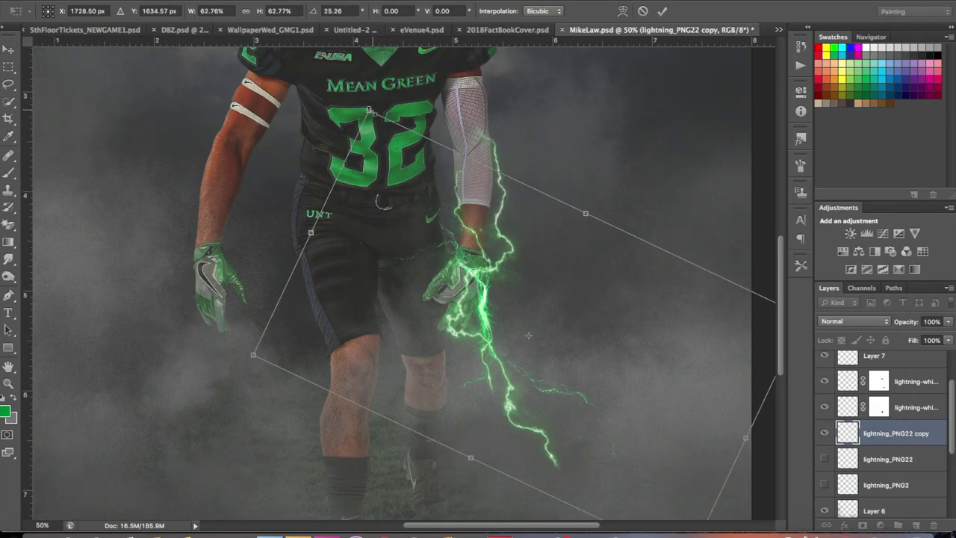
left_click_drag(435, 153, 632, 458)
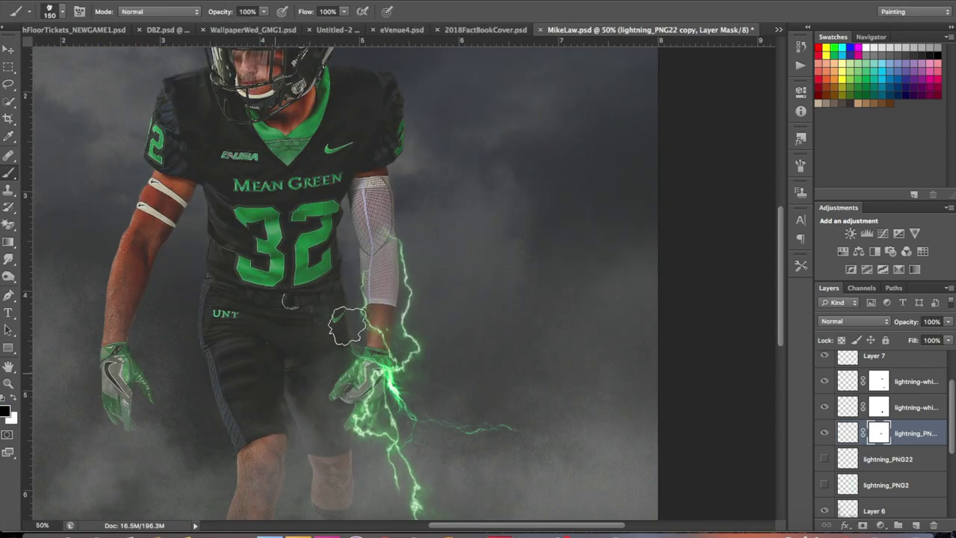
left_click_drag(287, 374, 788, 453)
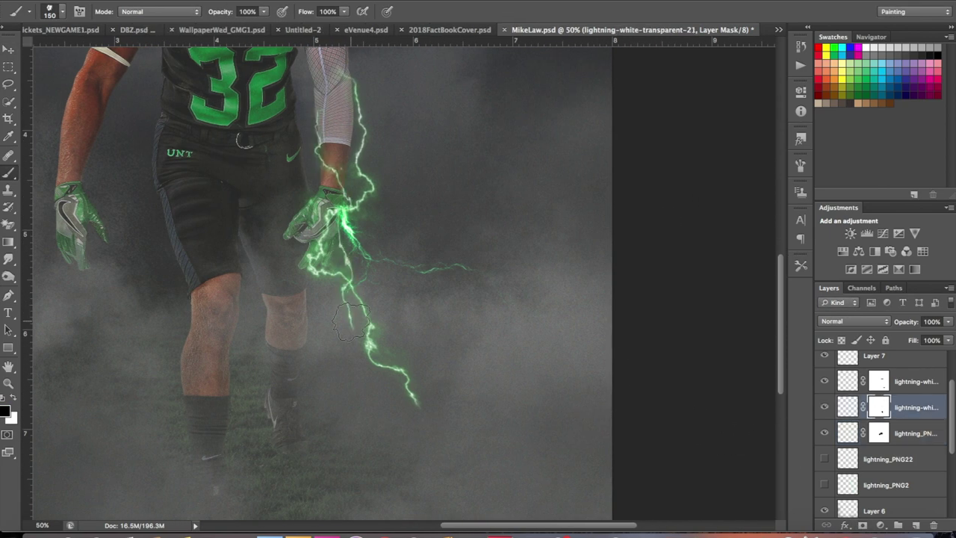
scroll(458, 431, "left", 2)
Step: Duplicate the lightning_PNG22 copy bolt and rotate it across the thigh
left_click(902, 454)
key("ctrl+j")
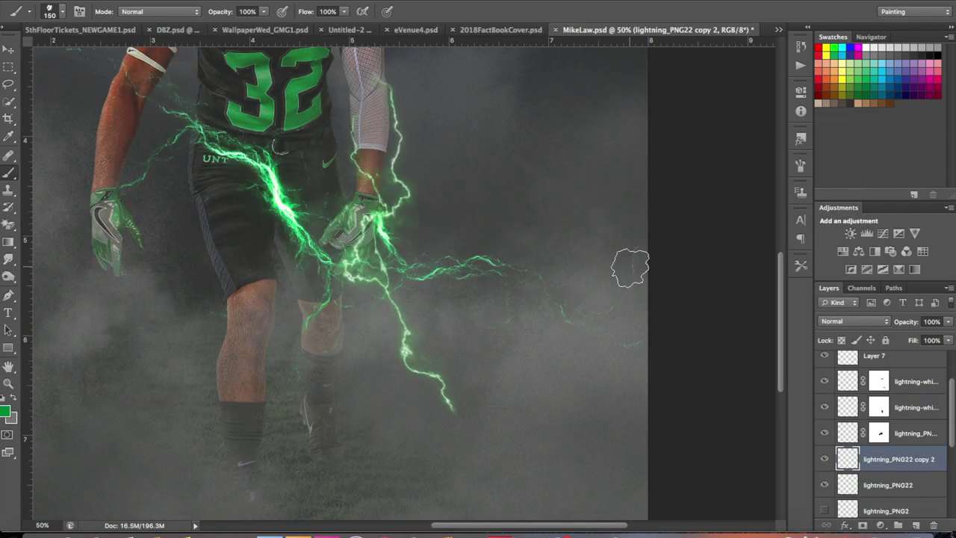
key("ctrl+t")
left_click_drag(642, 359, 396, 85)
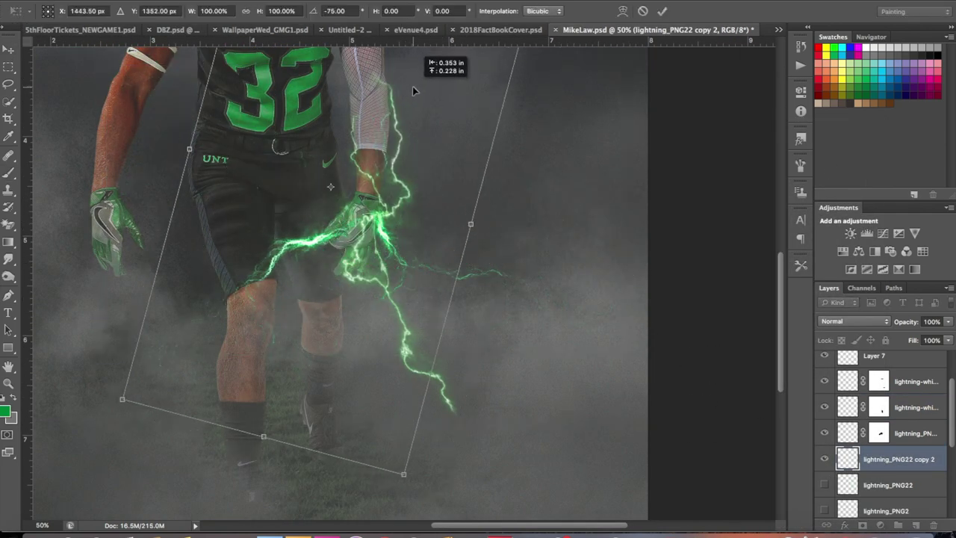
key("Return")
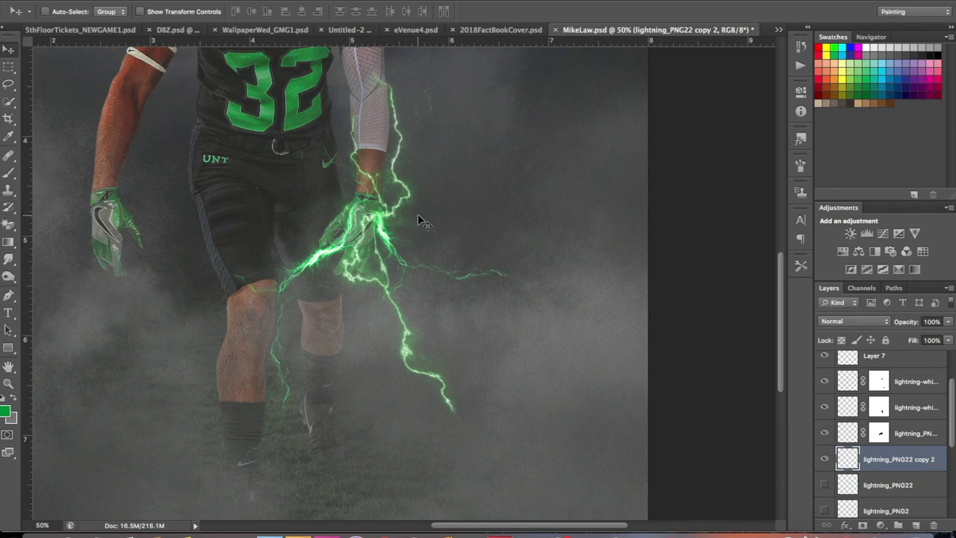
Step: Show the lightning_PNG2 bolt and shrink it to about 60%
scroll(417, 214, "up", 3)
left_click(824, 454)
key("ctrl+t")
left_click_drag(554, 351, 310, 420)
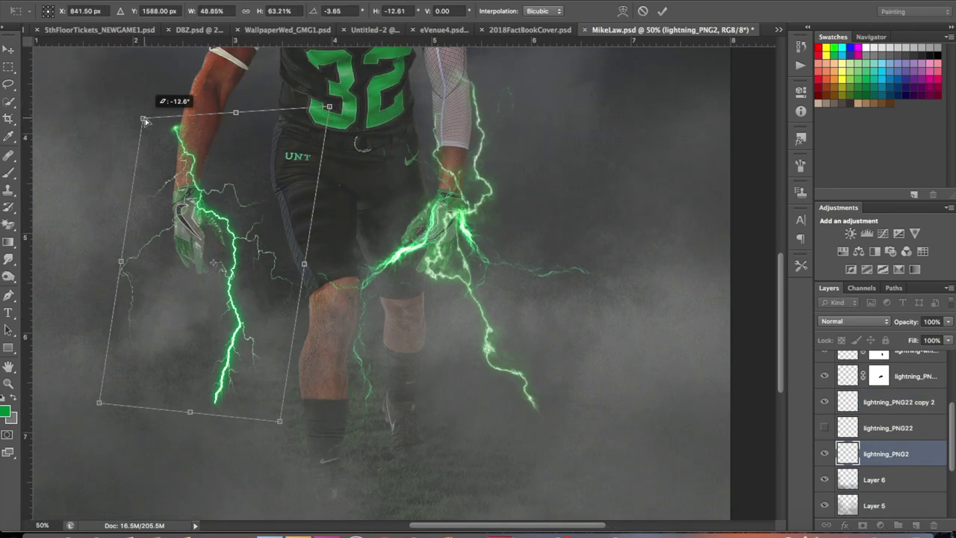
Step: Duplicate the large bolt, flip it onto the other glove at about 34°, and name the group LIGHTNING
key("Return")
right_click(889, 454)
key("Return")
key("ctrl+t")
left_click_drag(554, 234, 206, 237)
left_click_drag(344, 209, 304, 210)
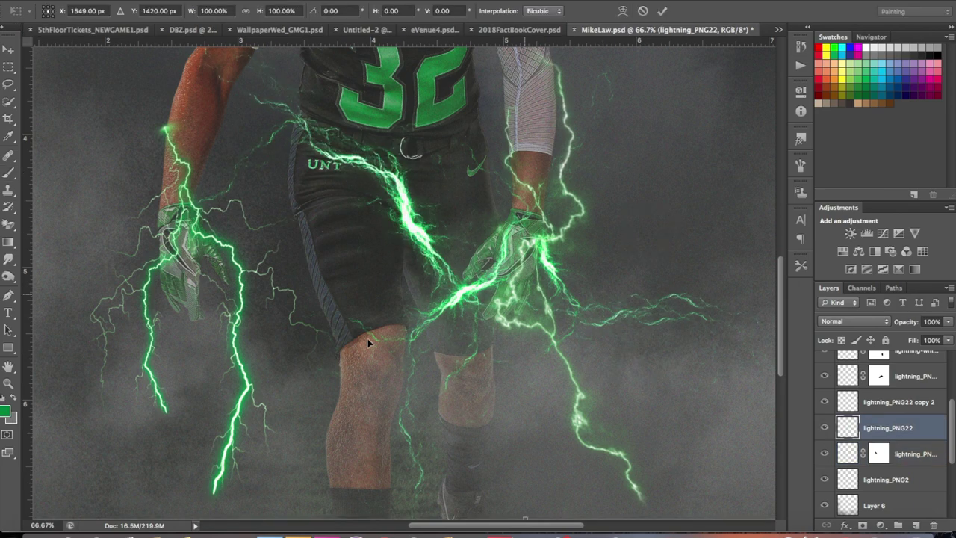
left_click_drag(368, 338, 298, 339)
key("ctrl+minus")
left_click_drag(728, 173, 509, 303)
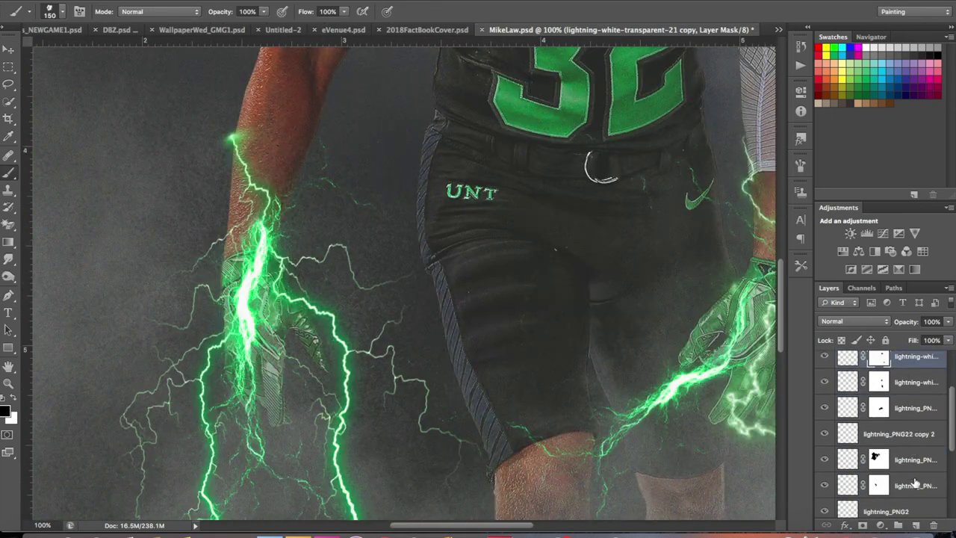
type("LIGHTNING")
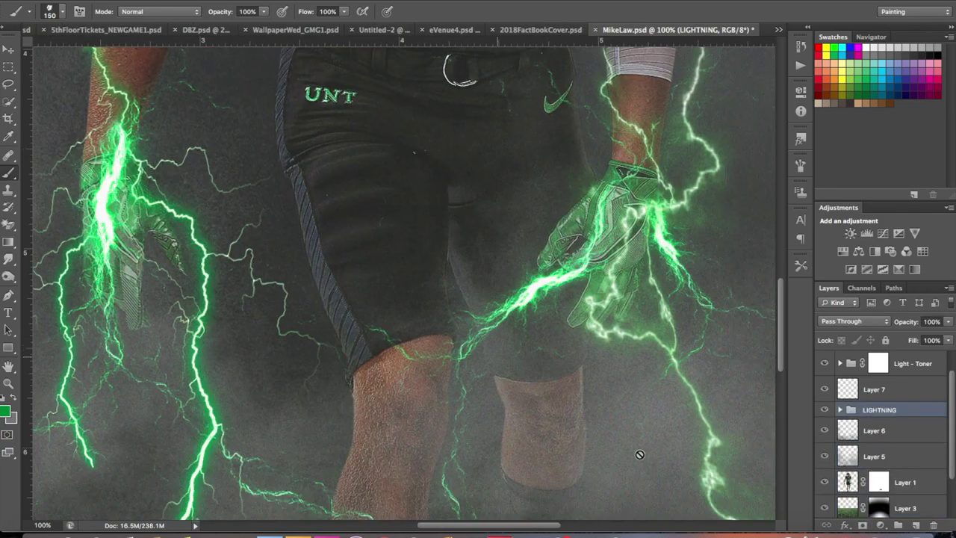
right_click(886, 439)
Step: Clip Layer 8 and set Layers 8 and 9 to Linear Dodge (Add), Layer 9 at about half opacity
left_click(843, 262)
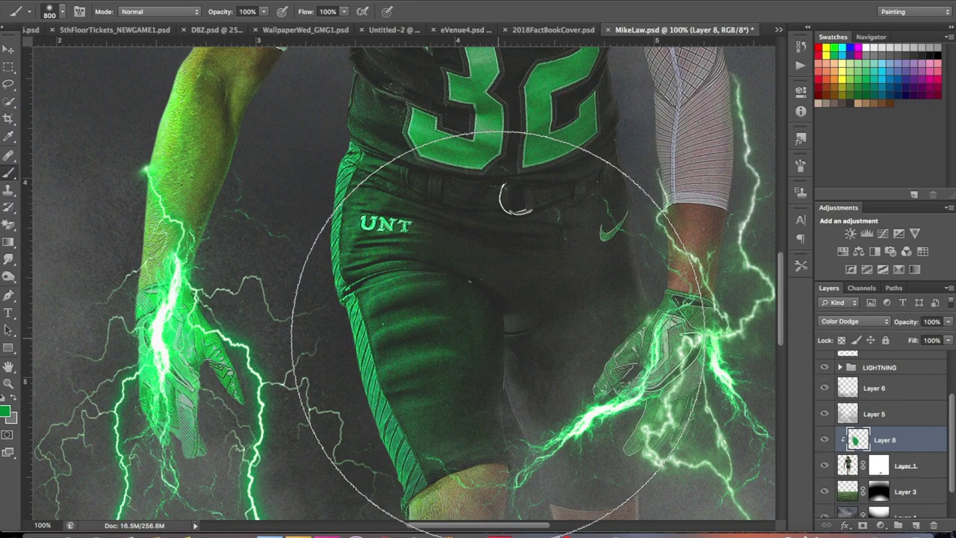
left_click(848, 321)
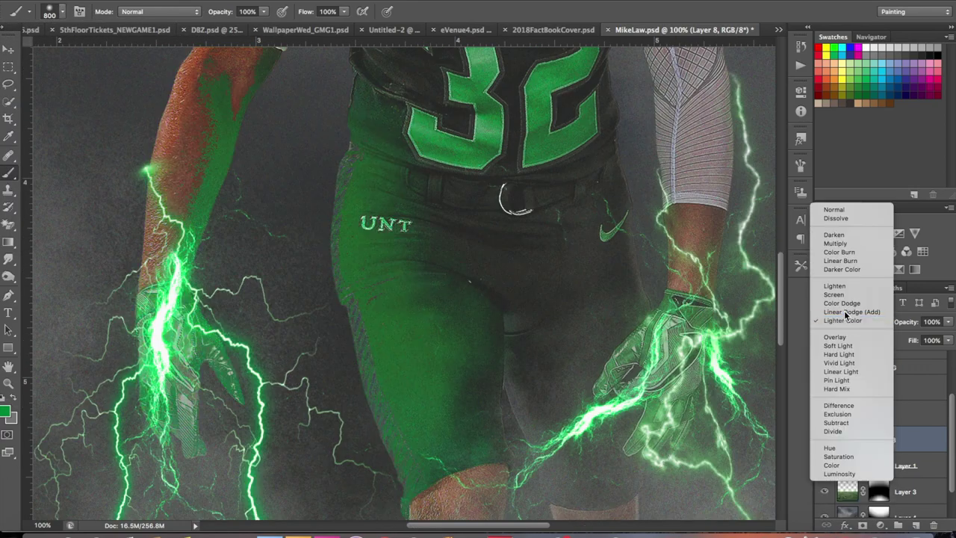
left_click(848, 312)
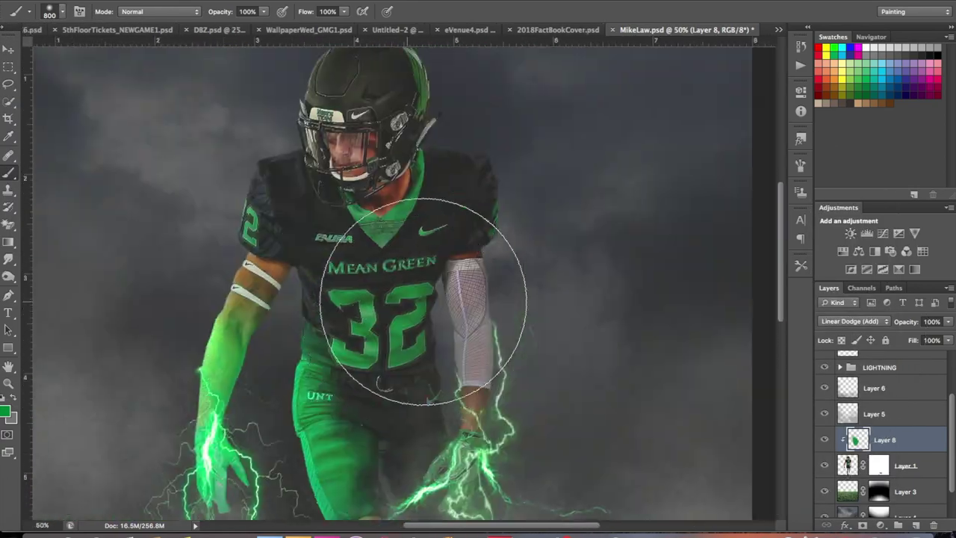
key("shift+alt+a")
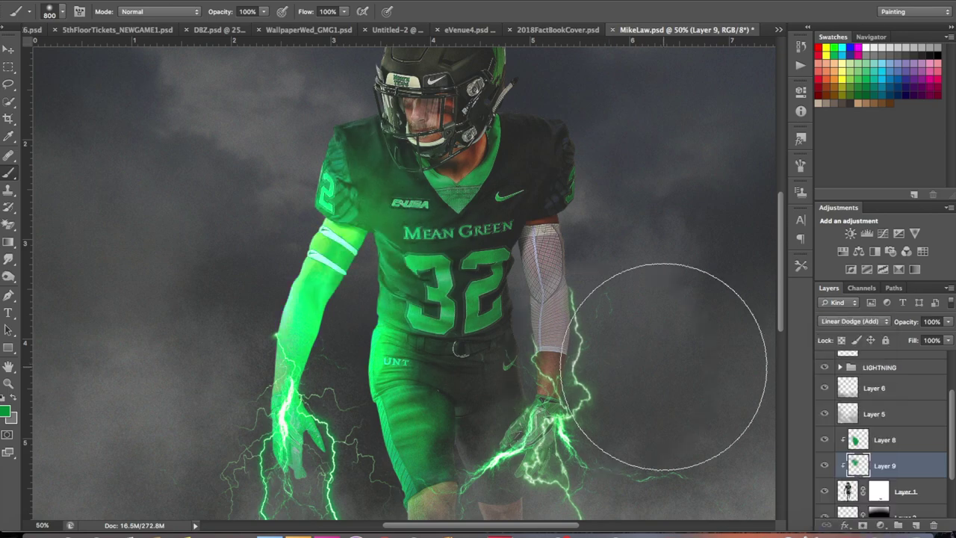
left_click_drag(947, 322, 917, 336)
Step: Mask away a spot of the green glow on the jersey at 100% zoom
key("ctrl+plus")
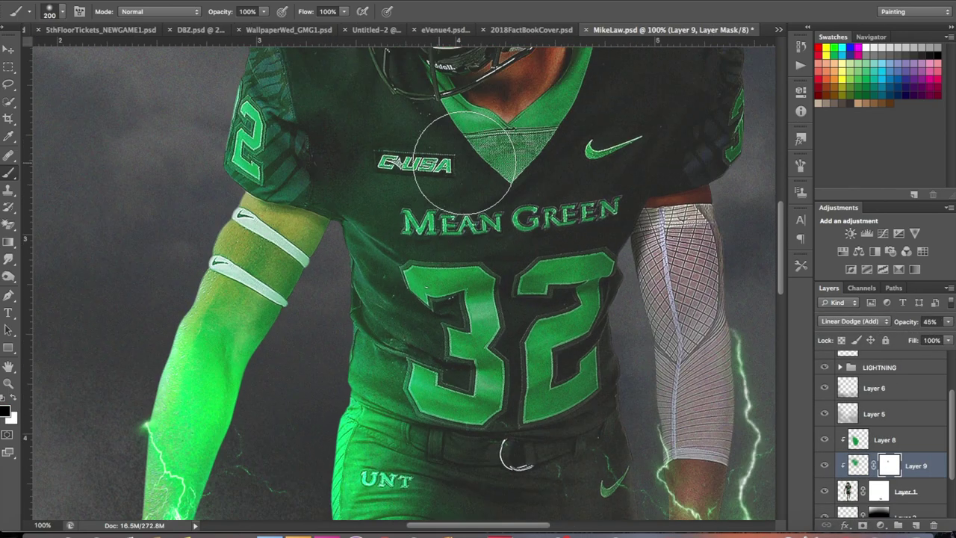
key("bracketleft")
key("bracketleft")
key("bracketleft")
scroll(326, 228, "up", 2)
key("bracketright")
key("bracketright")
key("bracketright")
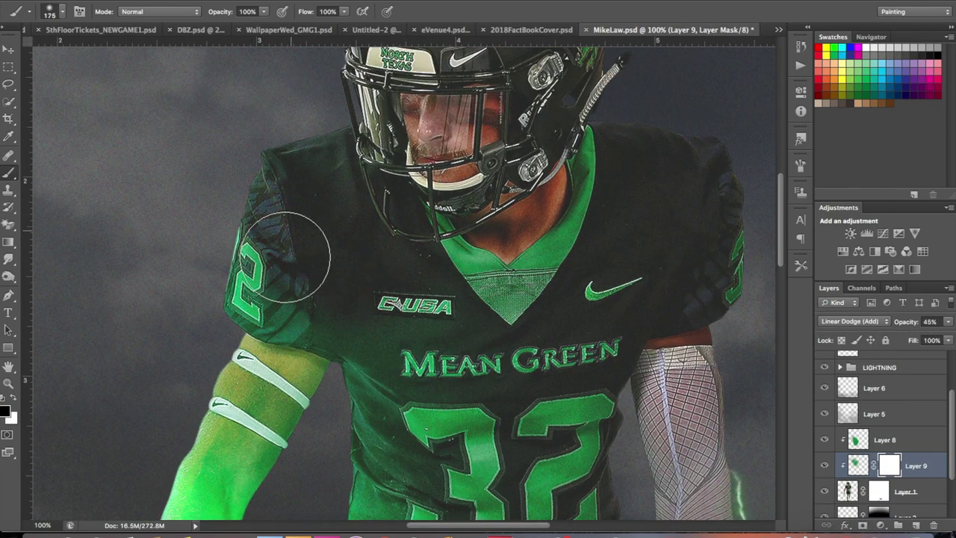
scroll(314, 217, "down", 5)
scroll(584, 310, "down", 5)
scroll(584, 309, "left", 4)
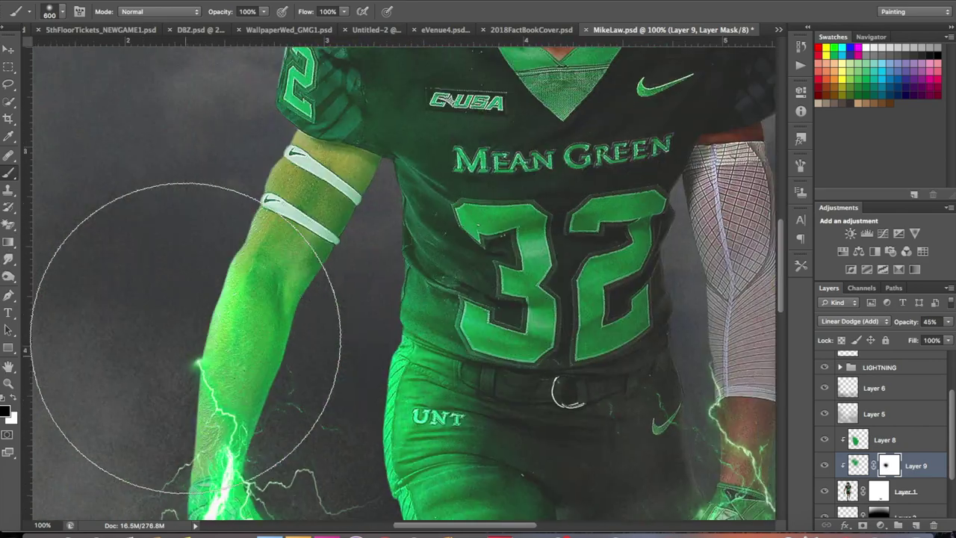
scroll(287, 378, "up", 2)
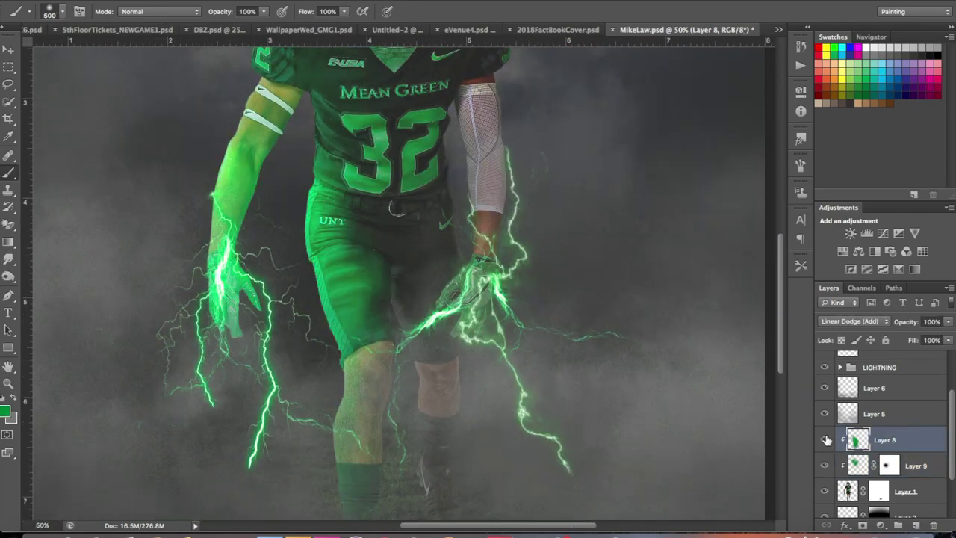
left_click(427, 253)
scroll(533, 224, "up", 2)
Step: Paint additive green glow on Layer 10 and refine the glow masks with a 400 px brush
scroll(533, 224, "up", 1)
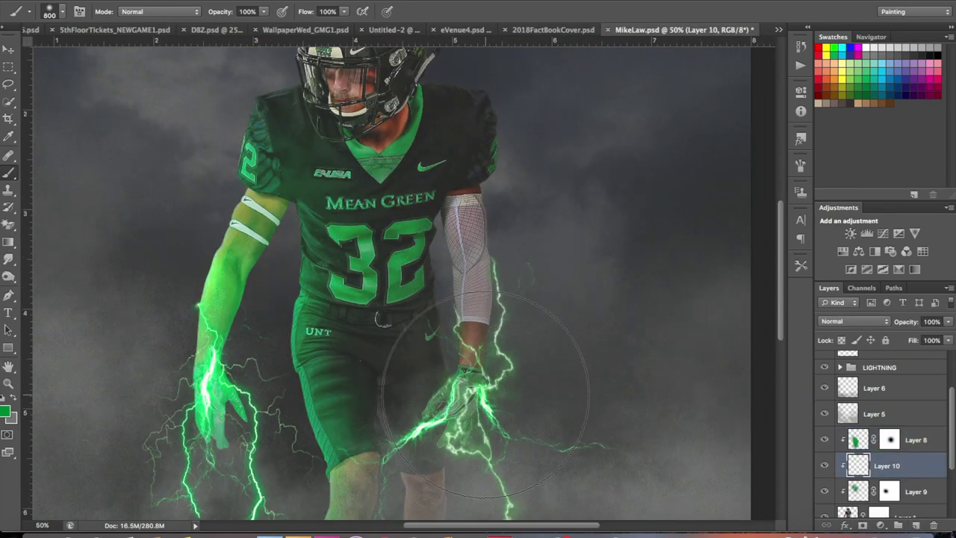
left_click_drag(485, 396, 497, 231)
scroll(497, 231, "down", 2)
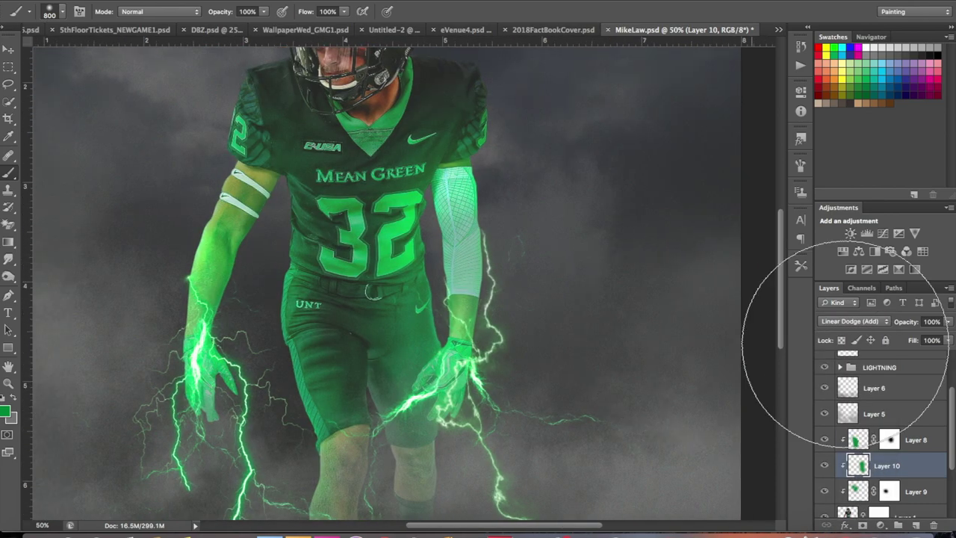
scroll(751, 392, "up", 1)
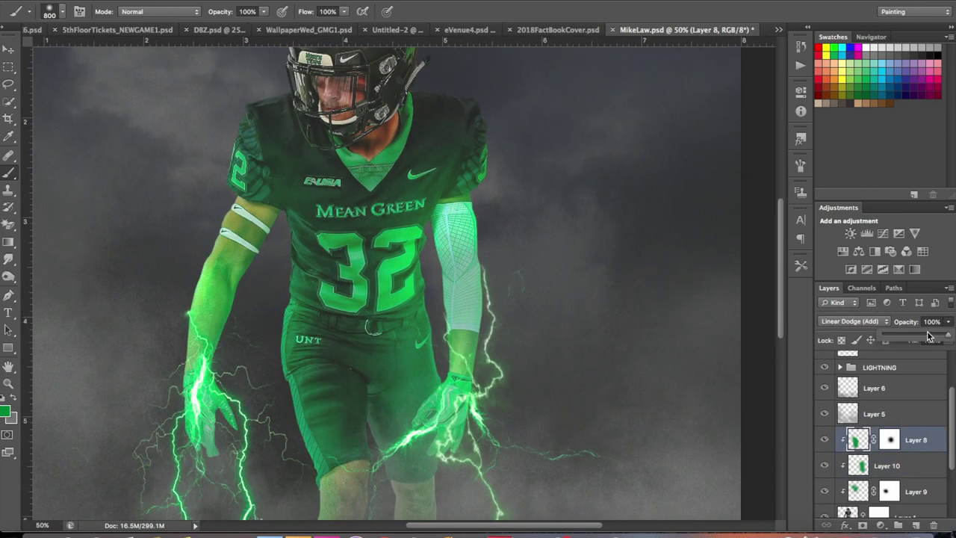
left_click(866, 492)
scroll(848, 467, "down", 3)
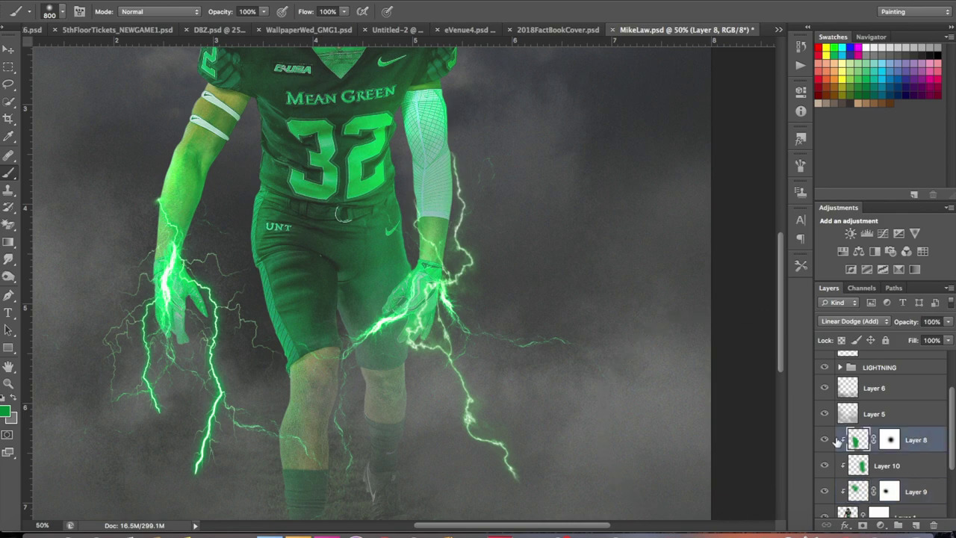
key("alt+bracketleft")
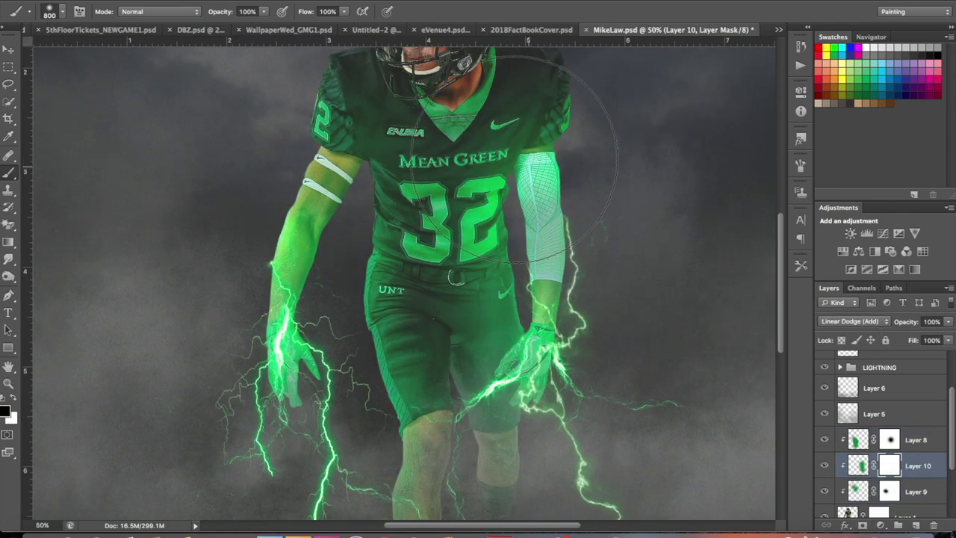
key("bracketleft")
key("bracketleft")
key("bracketleft")
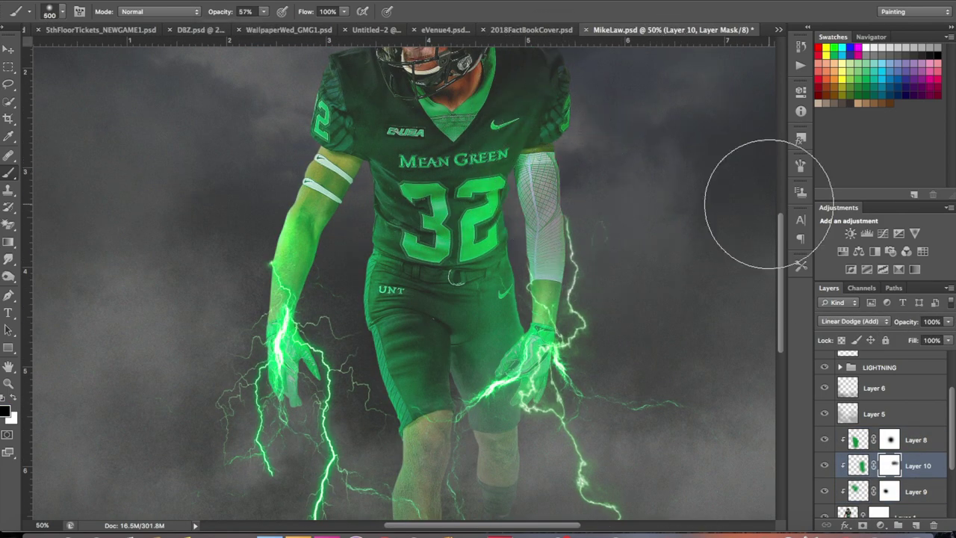
scroll(768, 203, "up", 1)
key("alt+bracketright")
scroll(241, 333, "up", 1)
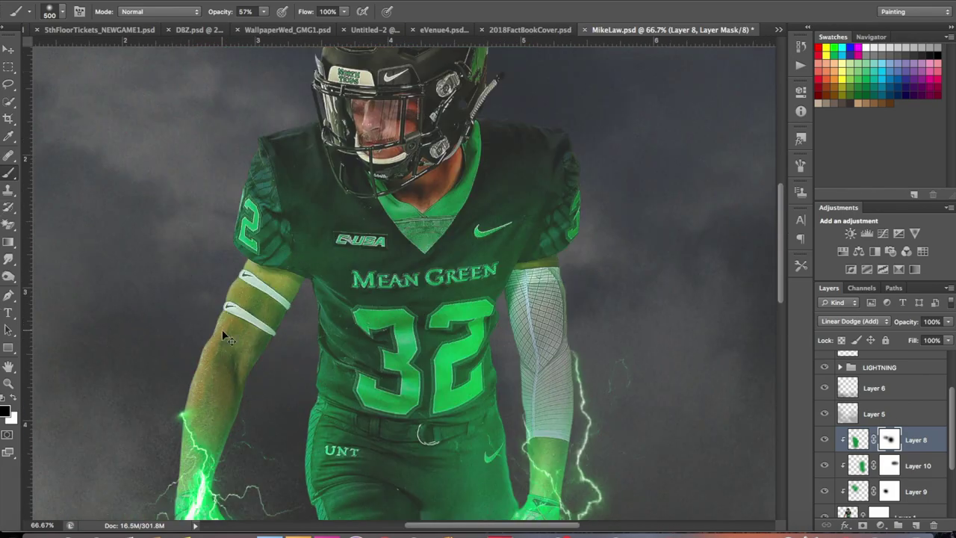
scroll(478, 437, "down", 5)
scroll(629, 426, "up", 8)
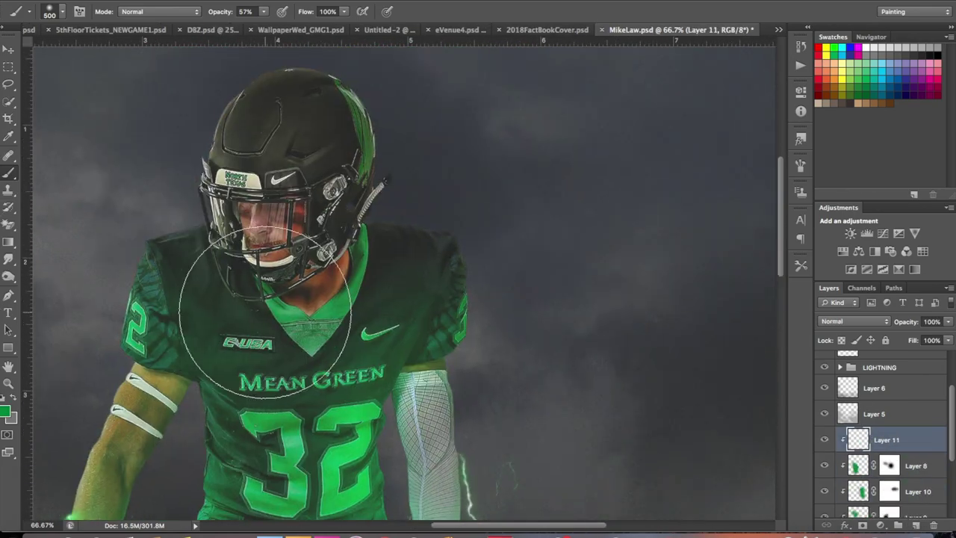
Step: Paint a green stroke on Layer 11, set it to Overlay, and add Layer 12 above it
left_click_drag(252, 249, 392, 196)
left_click(854, 321)
left_click(844, 515)
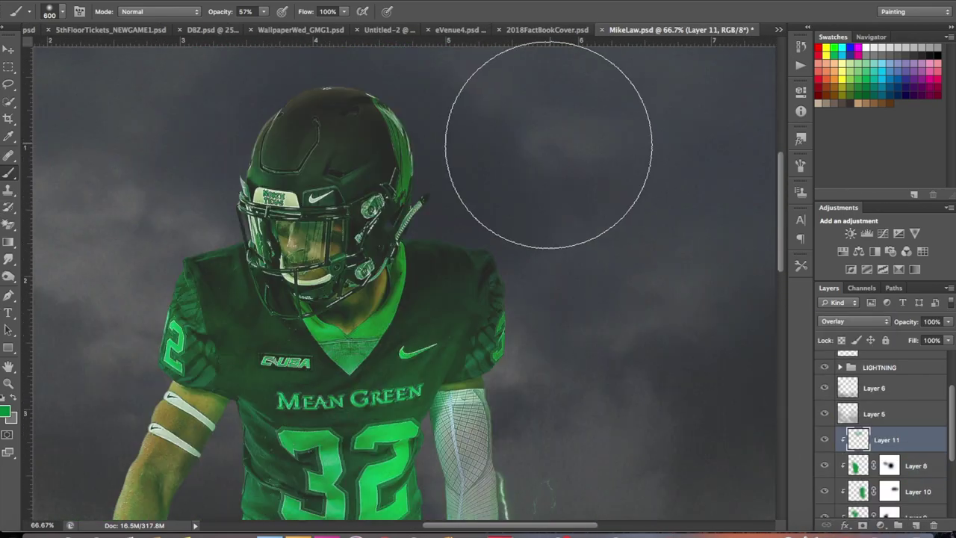
scroll(461, 439, "down", 5)
scroll(419, 460, "down", 2)
scroll(576, 306, "up", 8)
scroll(747, 396, "down", 4)
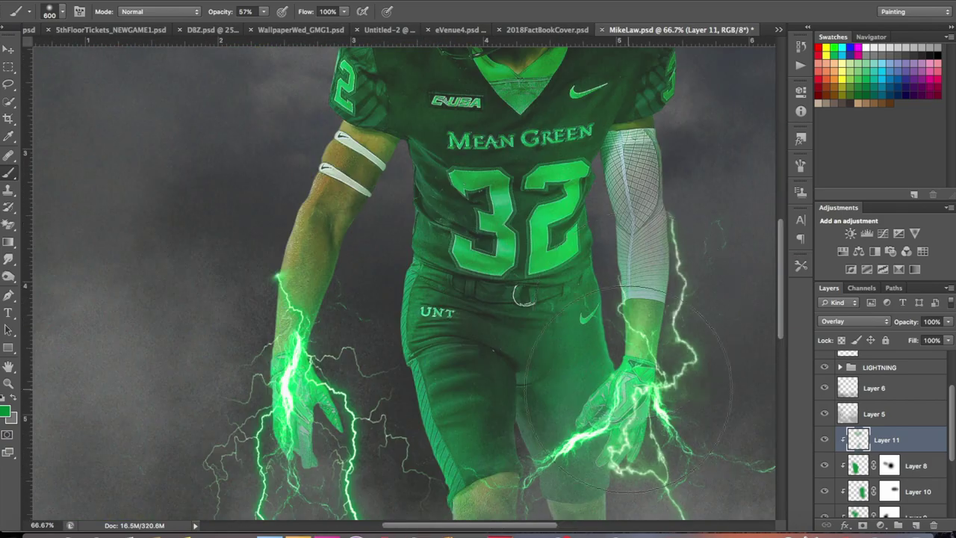
scroll(628, 390, "up", 2)
scroll(629, 389, "down", 2)
left_click(914, 525)
left_click(63, 11)
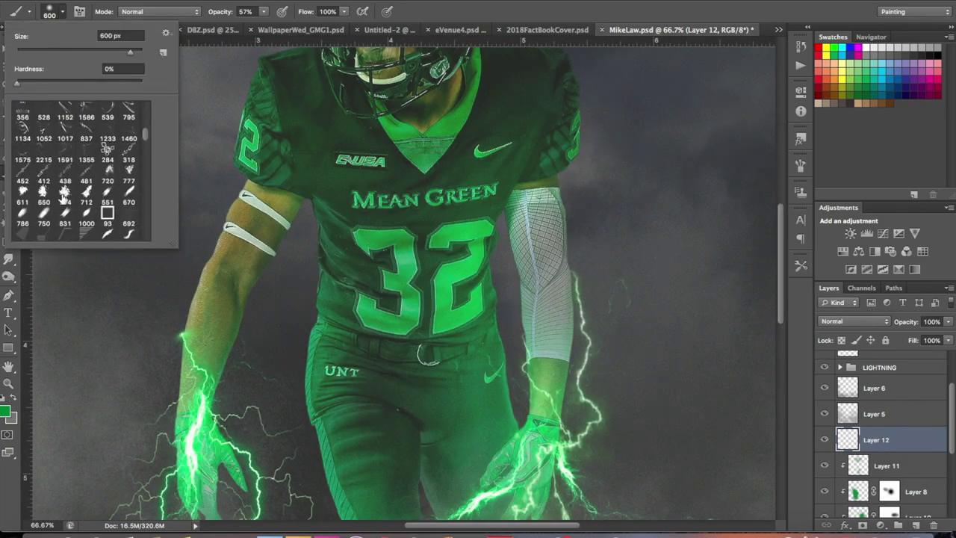
Step: Stamp a smoky glow onto the right hand at 100% opacity and reshape it over the glove
left_click(89, 202)
scroll(597, 299, "down", 2)
key("0")
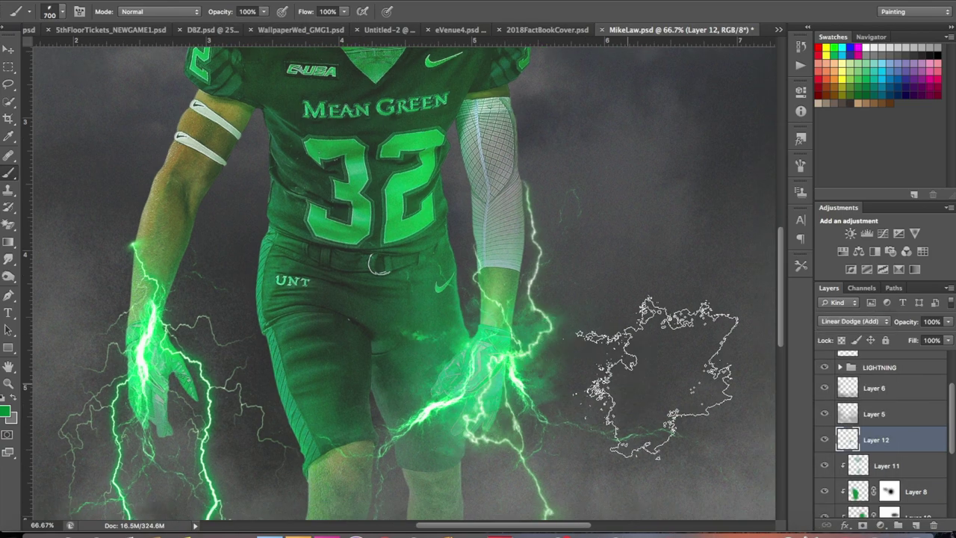
left_click(643, 352)
key("ctrl+t")
mouse_move(448, 247)
left_mouse_down()
mouse_move(416, 245)
mouse_move(496, 367)
left_mouse_up()
key("Return")
key("b")
scroll(732, 441, "down", 3)
Step: On new Layer 13, pick a smoke brush tip and transform the left-hand glow, brush enlarged to 400 px
left_click(916, 527)
right_click(96, 195)
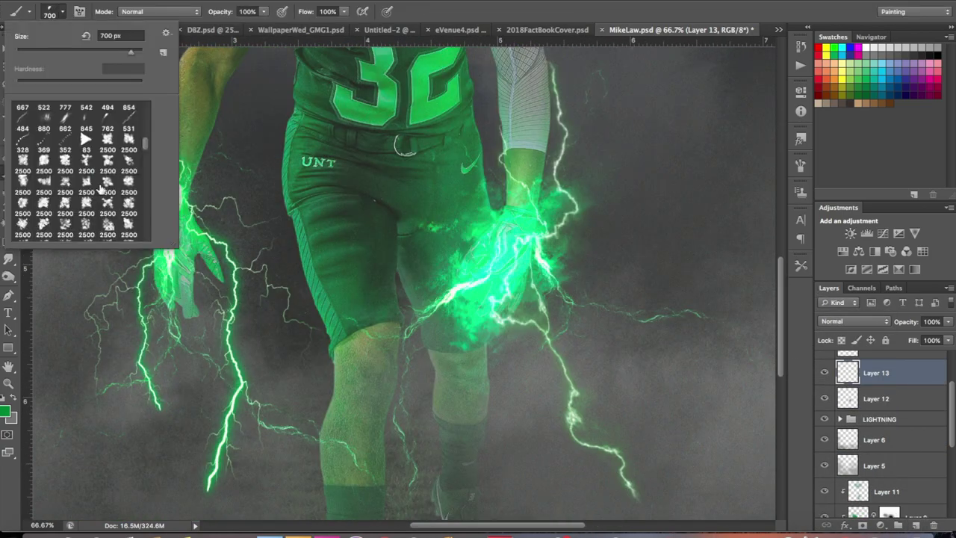
double_click(124, 215)
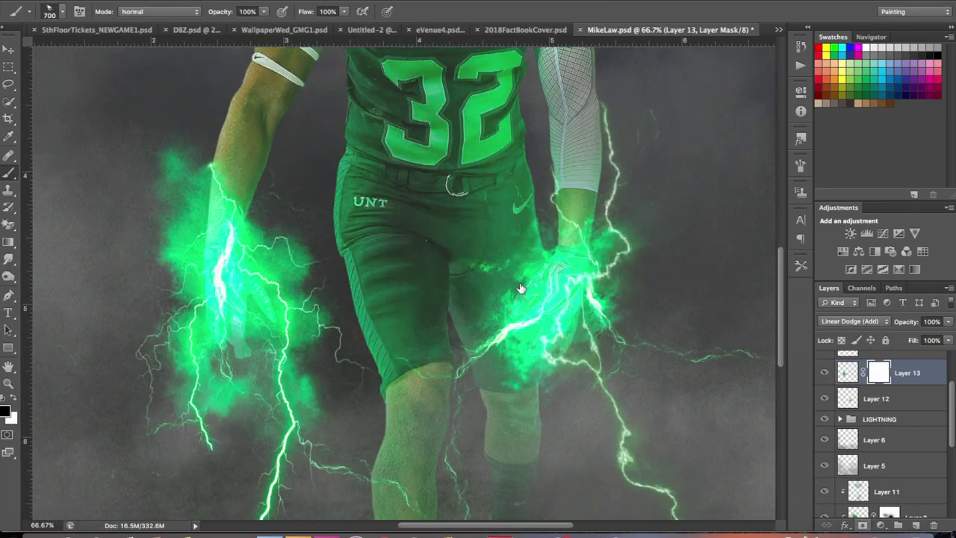
key("ctrl+t")
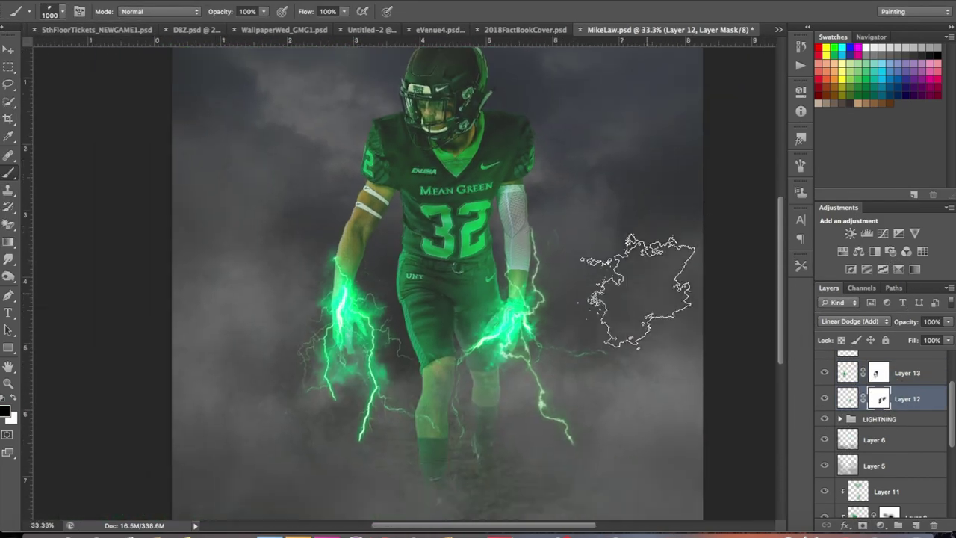
scroll(303, 186, "up", 3)
key("bracketright")
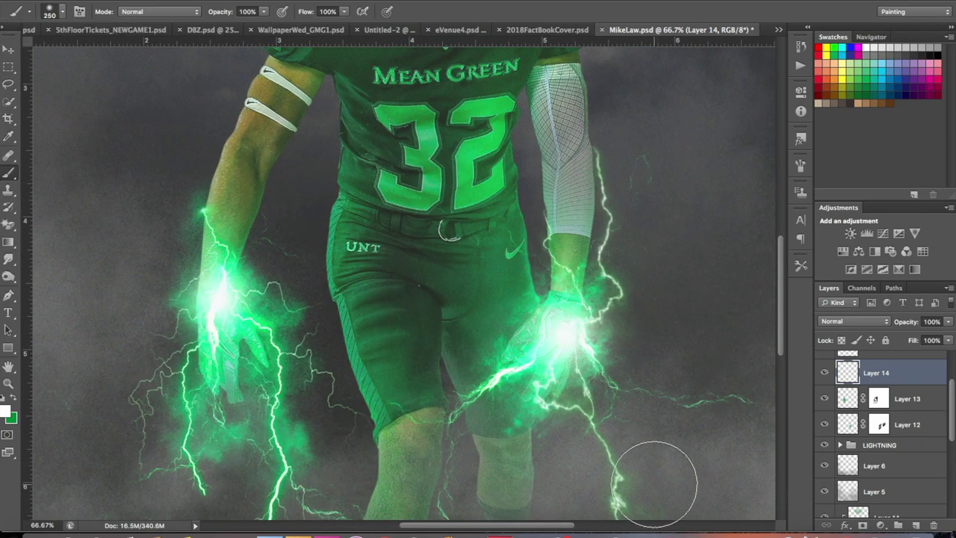
Step: Paint green fog around the player on Layer 15
scroll(224, 366, "down", 1)
scroll(224, 366, "down", 1)
scroll(224, 366, "down", 1)
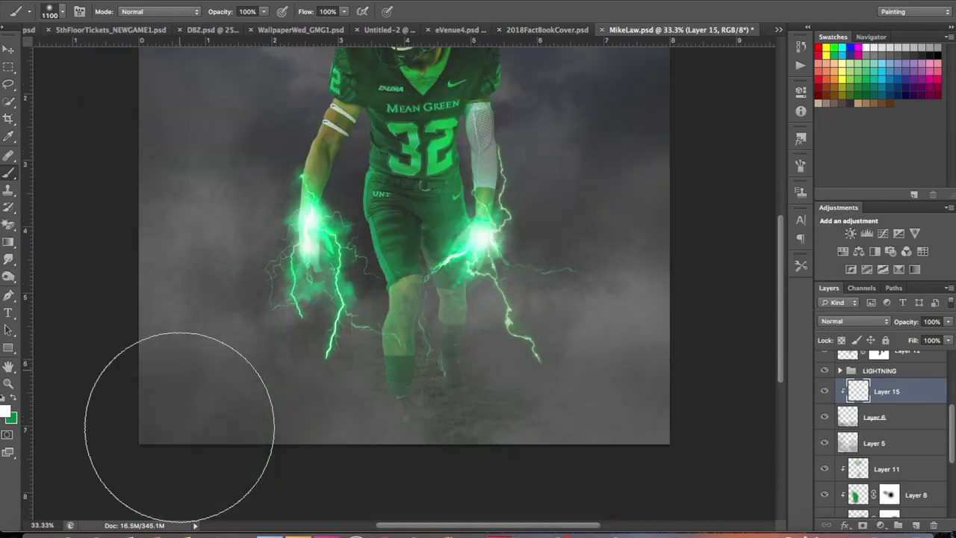
key("x")
left_click_drag(395, 96, 234, 281)
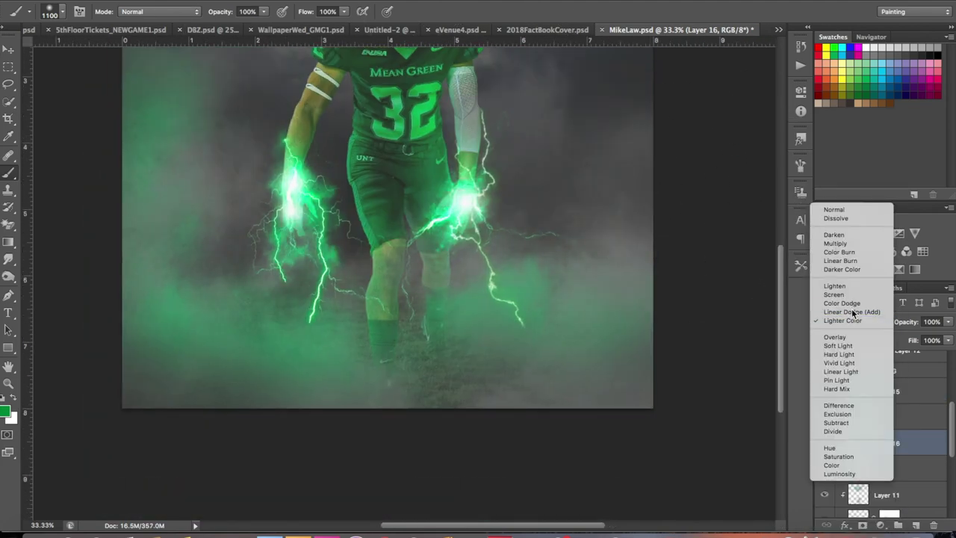
scroll(695, 345, "down", 2)
scroll(880, 437, "up", 1)
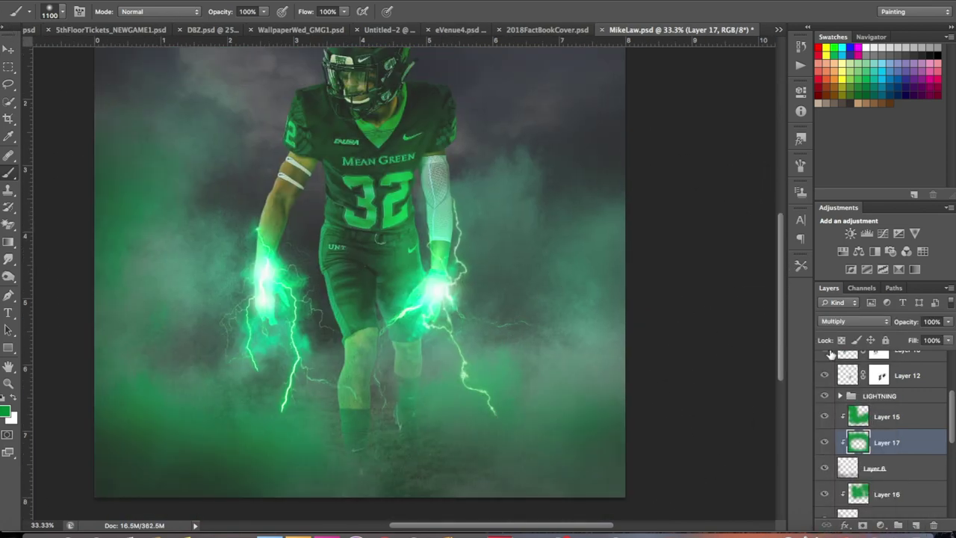
Step: Set Layer 17 to Multiply and add a new Layer 18 clipped to the layer below
left_click(854, 321)
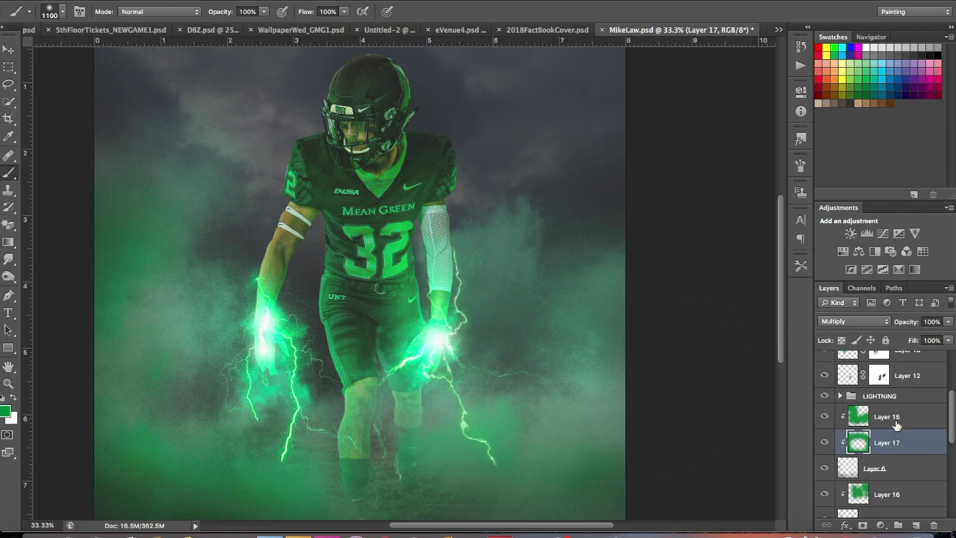
scroll(897, 425, "down", 3)
left_click(888, 436)
left_click(916, 525)
right_click(916, 450)
left_click(842, 267)
Step: Switch to white and set the brush to 125 px, zoomed to 66.7% on the helmet
key("x")
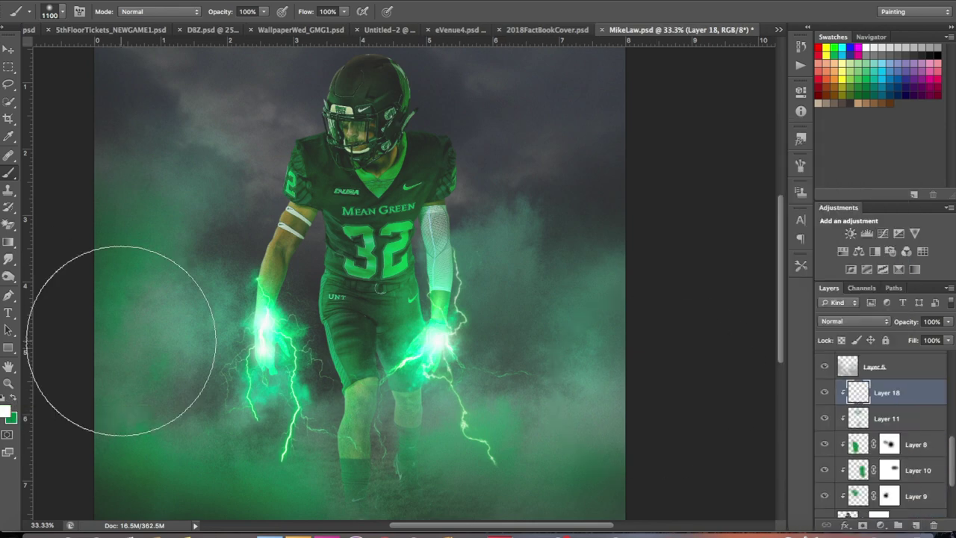
key("ctrl+plus")
key("ctrl+plus")
scroll(124, 363, "up", 2)
key("bracketleft")
key("bracketleft")
key("bracketleft")
scroll(177, 171, "up", 2)
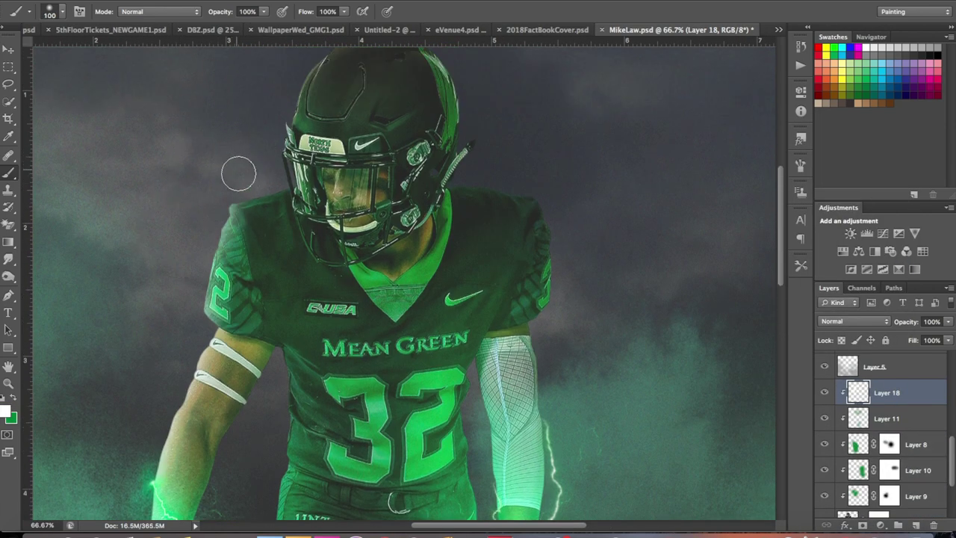
scroll(269, 149, "up", 3)
key("bracketright")
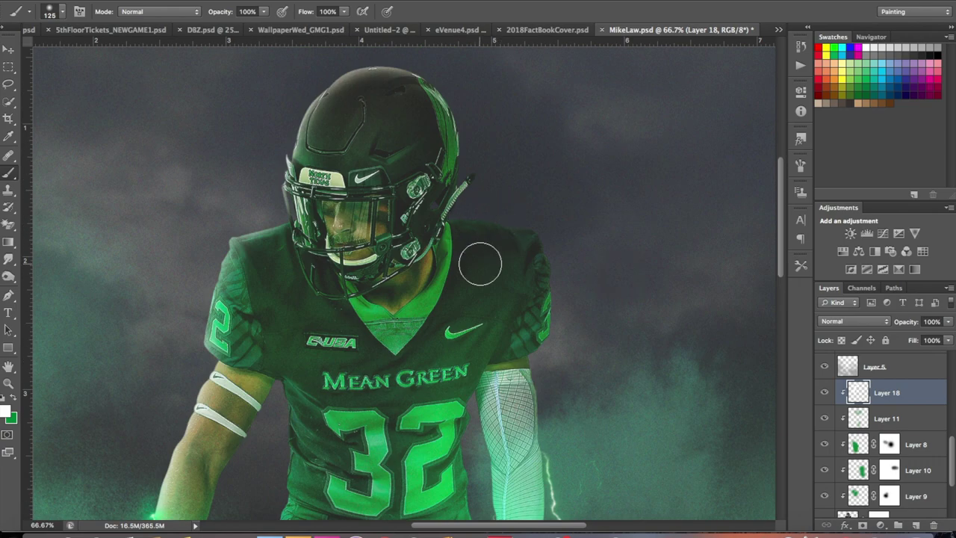
scroll(287, 268, "down", 10)
scroll(264, 342, "down", 4)
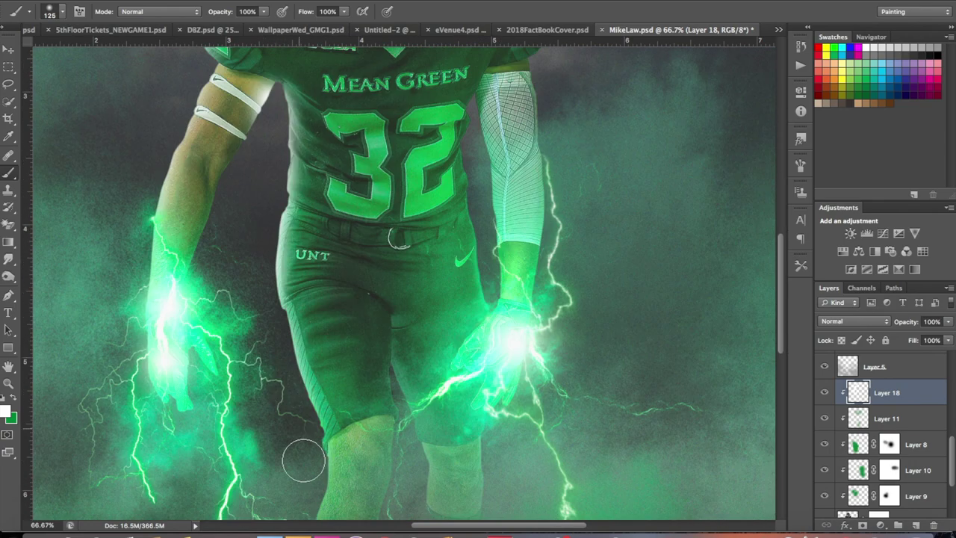
scroll(299, 452, "up", 4)
scroll(565, 403, "up", 3)
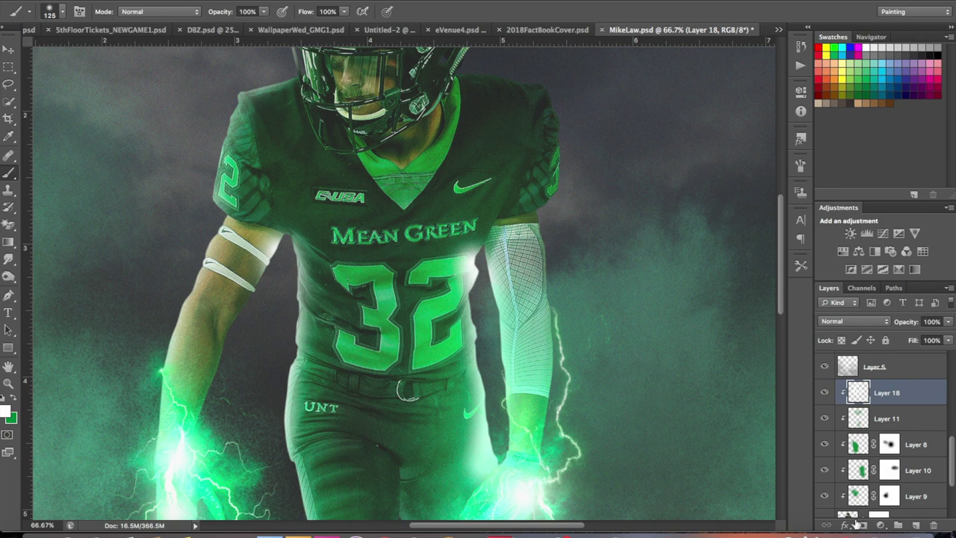
scroll(473, 404, "down", 7)
scroll(472, 404, "up", 3)
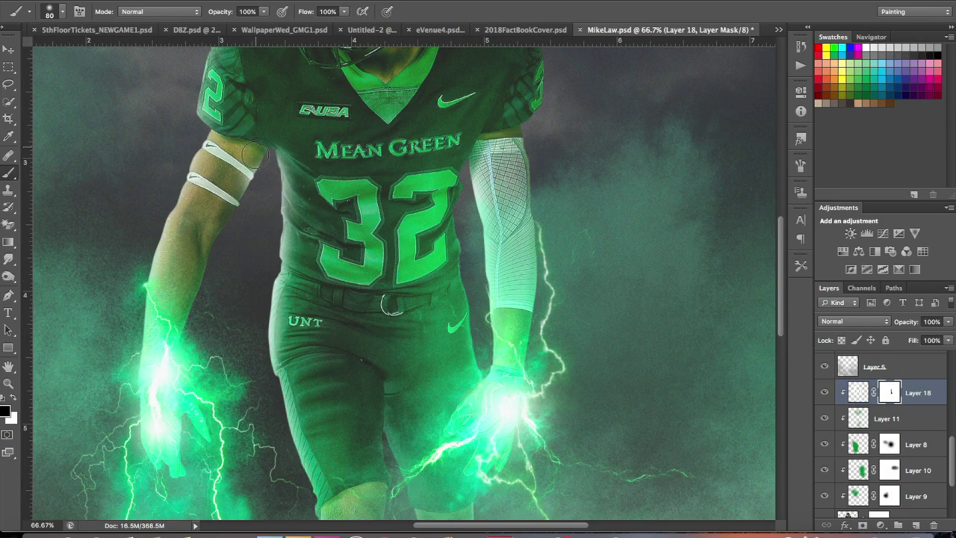
key("ctrl+minus")
key("ctrl+minus")
Step: Target Layer 18's pixels and lower its opacity to 59%
left_click(858, 392)
key("ctrl+plus")
key("ctrl+plus")
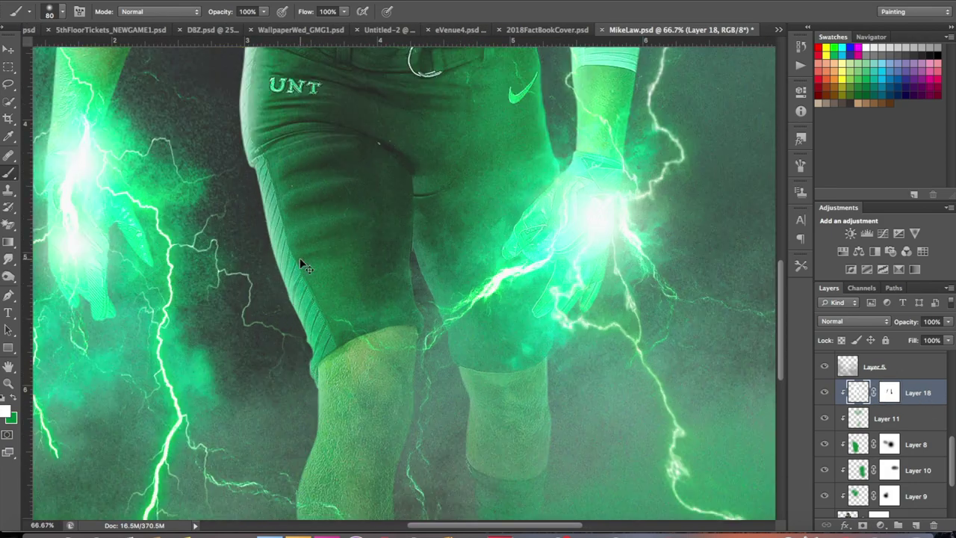
scroll(288, 219, "up", 5)
scroll(427, 348, "down", 5)
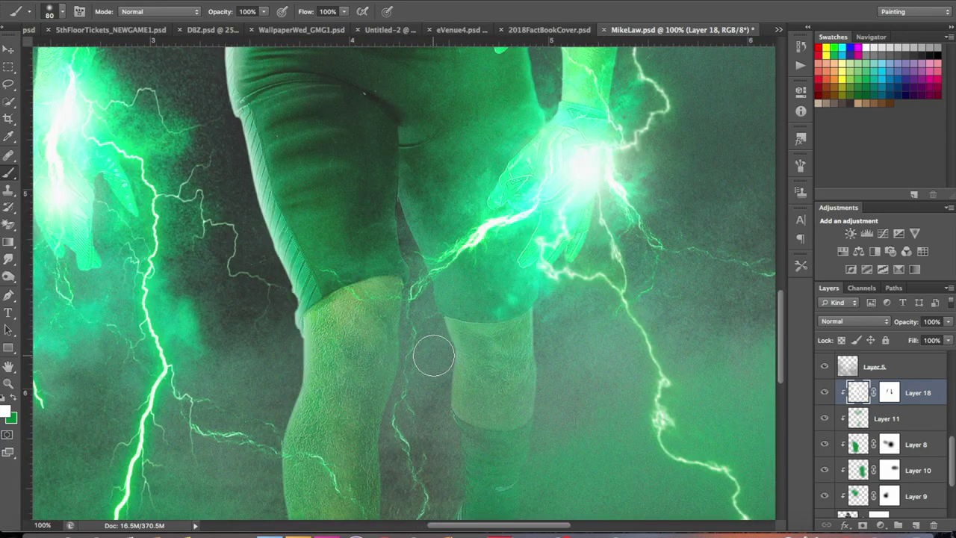
scroll(491, 331, "up", 5)
scroll(259, 130, "up", 4)
scroll(272, 132, "up", 5)
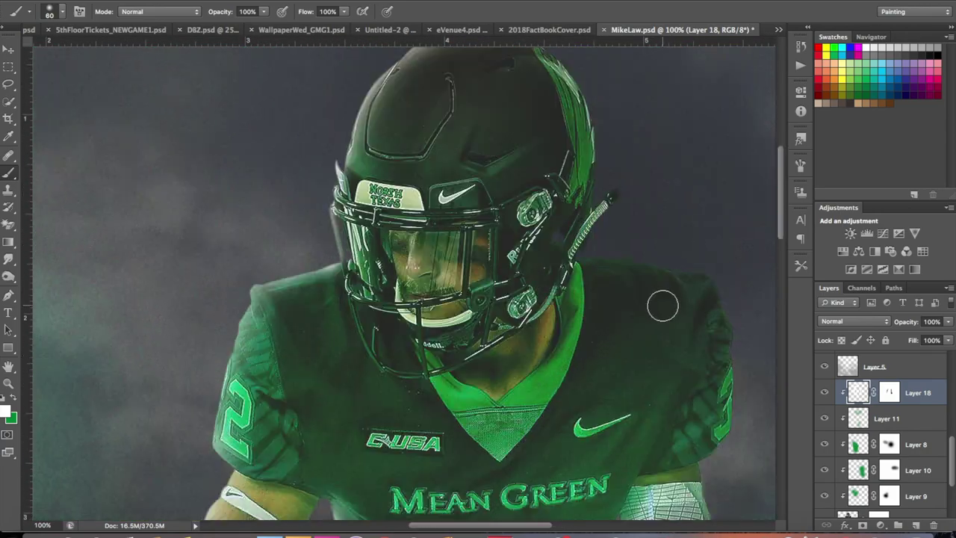
left_click_drag(925, 340, 795, 345)
scroll(638, 159, "up", 3)
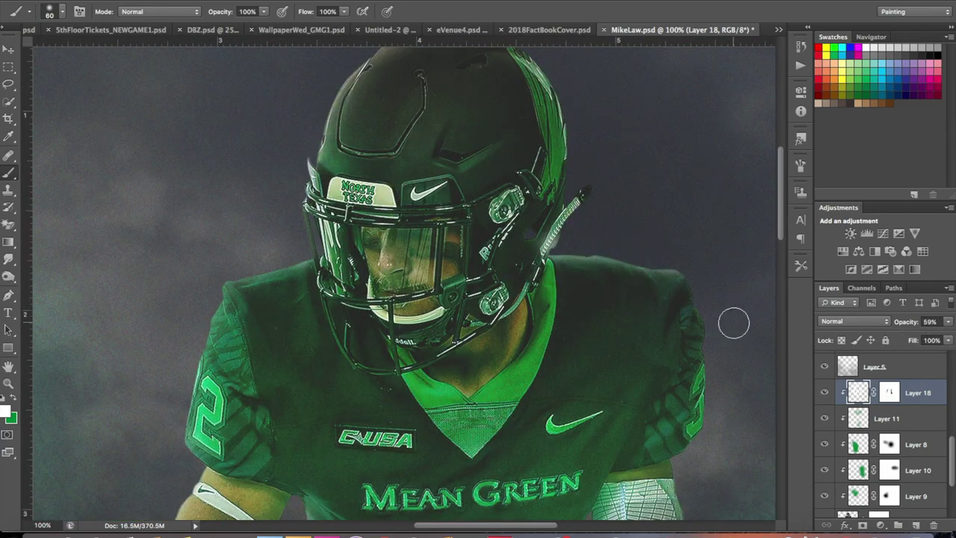
scroll(535, 241, "down", 3)
scroll(573, 306, "down", 20)
scroll(590, 359, "up", 20)
scroll(602, 402, "down", 12)
scroll(609, 407, "down", 10)
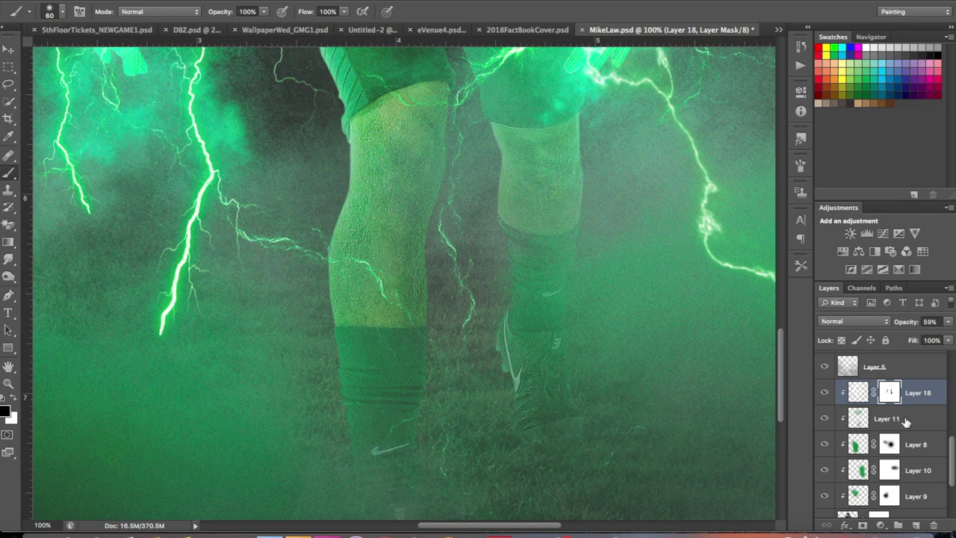
scroll(905, 422, "down", 3)
Step: Add new Layer 19 with green as the second colour, zoomed out to the whole player
left_click(5, 411)
left_click(869, 145)
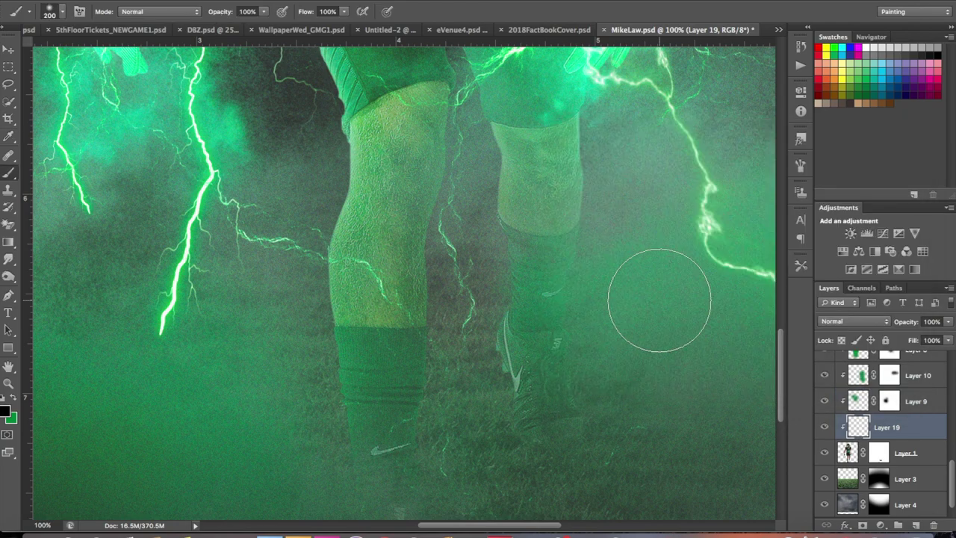
key("ctrl+minus")
scroll(613, 389, "up", 2)
scroll(388, 410, "up", 1)
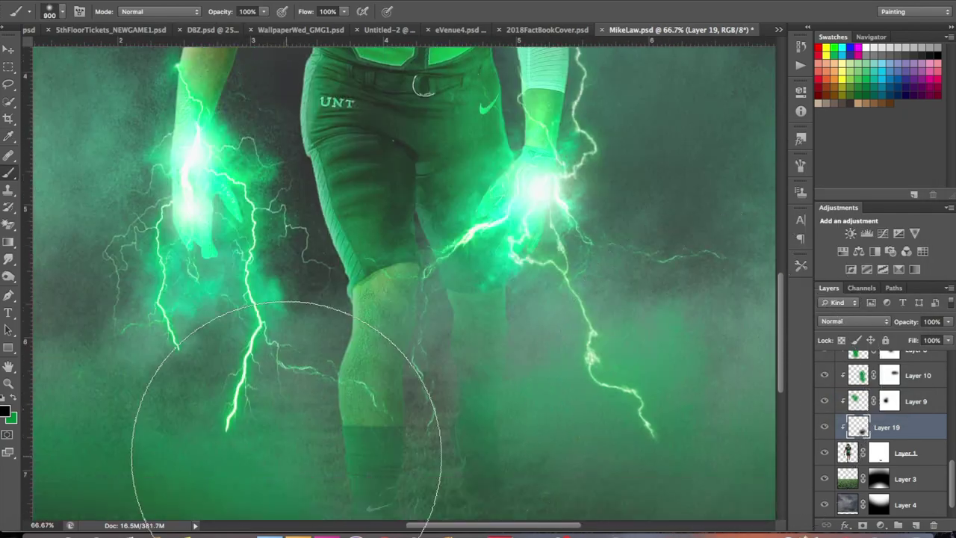
scroll(356, 437, "down", 7)
scroll(651, 385, "up", 9)
key("ctrl+minus")
key("ctrl+minus")
scroll(651, 384, "down", 4)
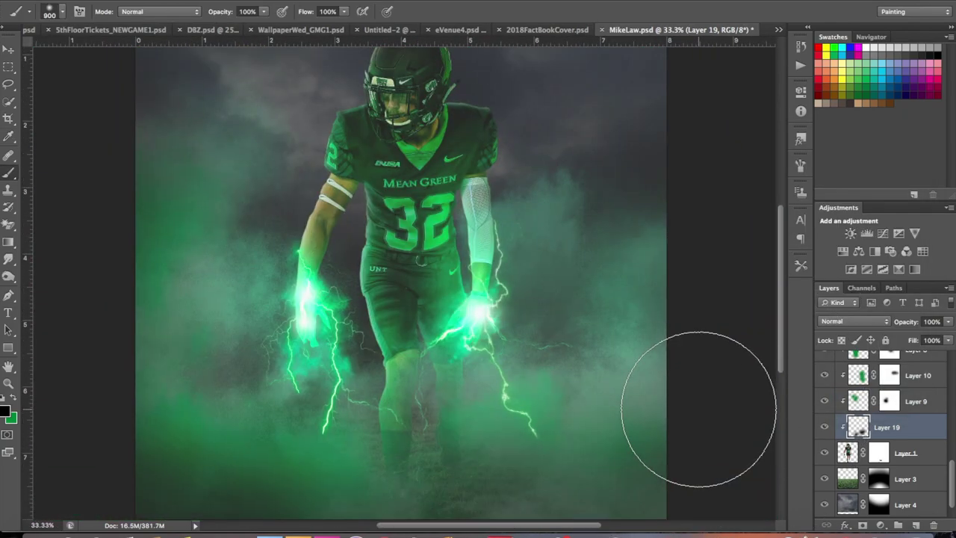
scroll(418, 299, "up", 3)
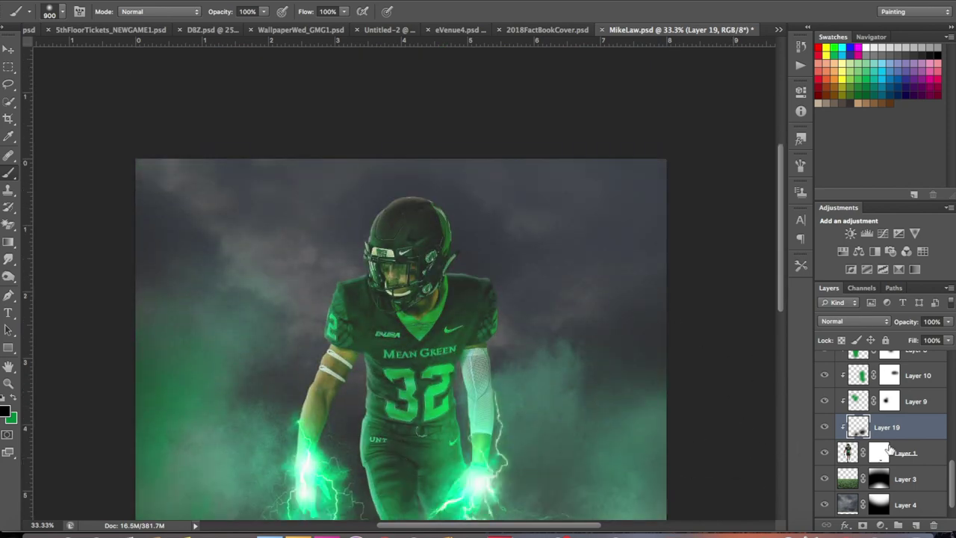
Step: Add clipped Layer 20 and darken the chest and neck with black paint at 100% zoom
key("ctrl+shift+alt+n")
key("bracketleft")
key("bracketleft")
key("bracketleft")
key("ctrl+plus")
key("ctrl+plus")
key("ctrl+plus")
mouse_move(432, 301)
left_mouse_down()
mouse_move(395, 352)
mouse_move(224, 344)
left_mouse_up()
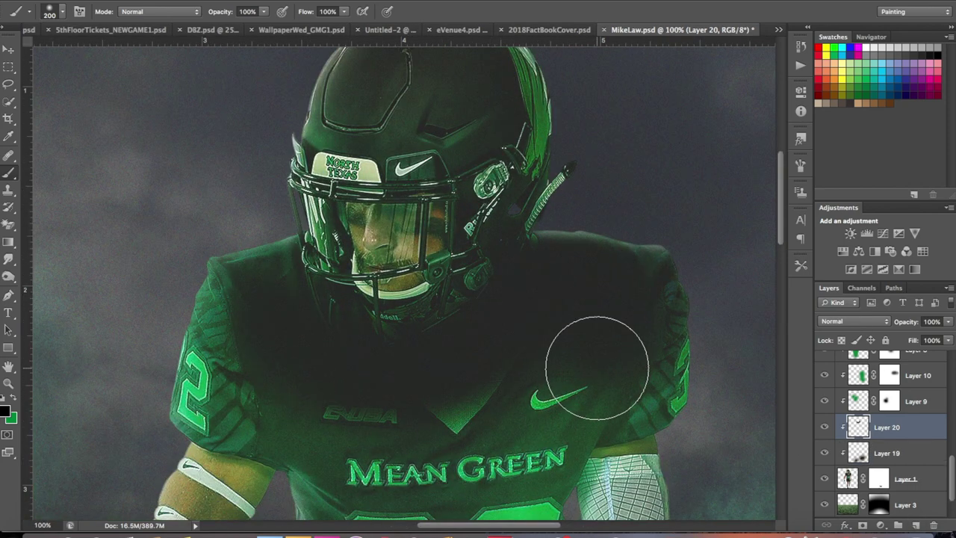
scroll(588, 214, "up", 2)
scroll(438, 299, "down", 4)
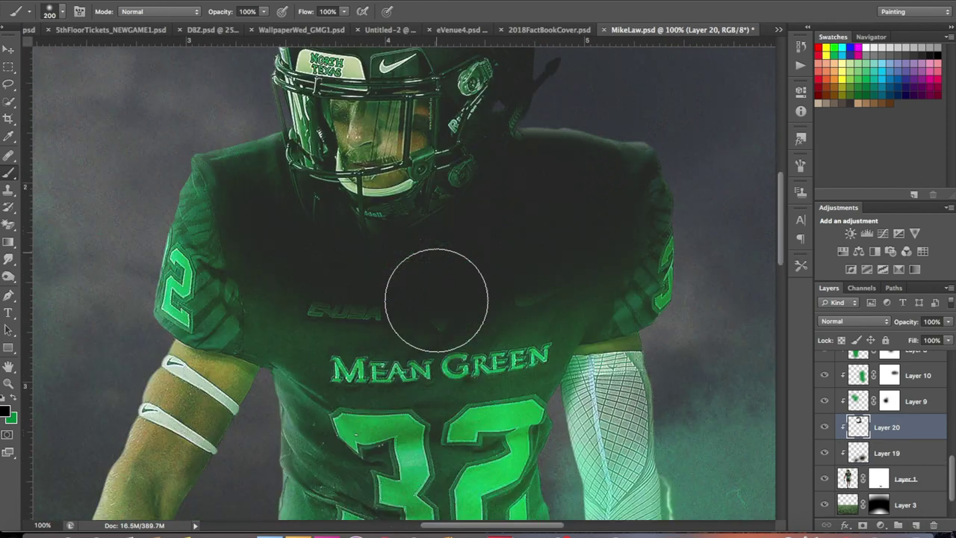
scroll(475, 404, "down", 1)
scroll(448, 266, "down", 5)
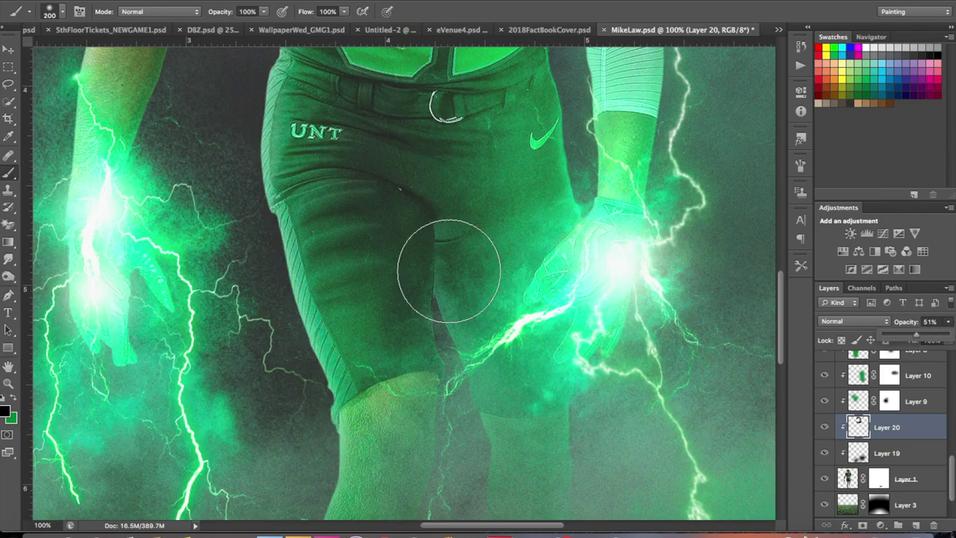
scroll(466, 380, "down", 2)
scroll(591, 455, "up", 1)
scroll(286, 480, "down", 2)
scroll(513, 171, "up", 5)
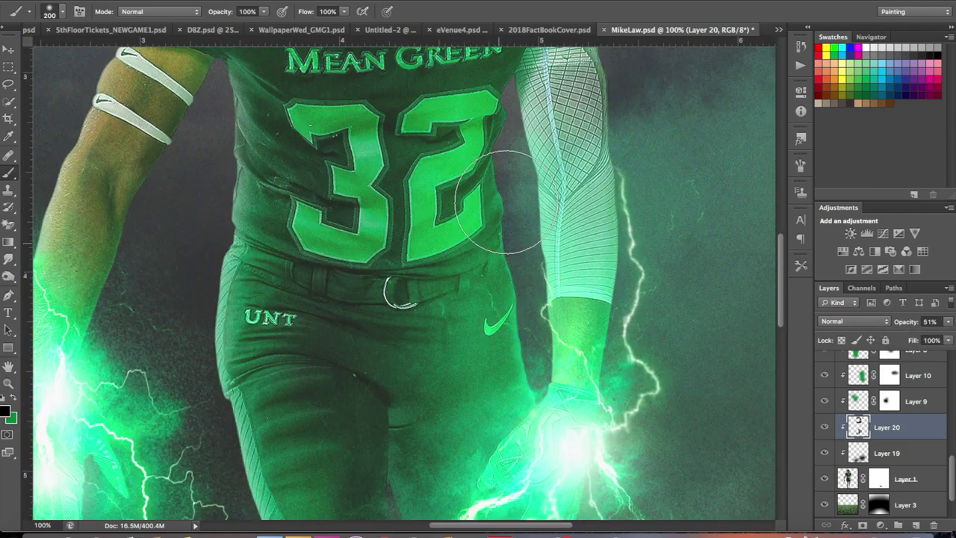
scroll(239, 274, "up", 2)
scroll(523, 252, "up", 3)
scroll(720, 387, "up", 1)
scroll(630, 256, "down", 3)
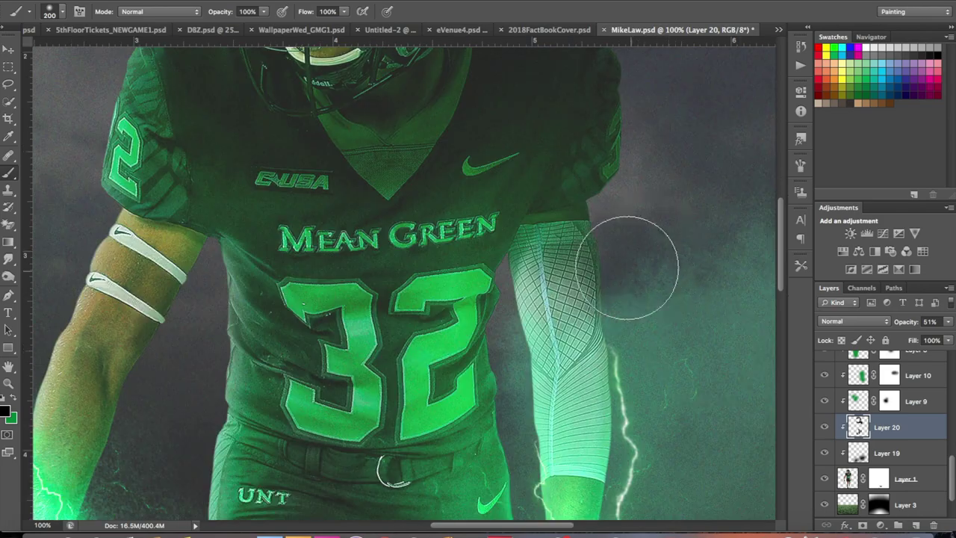
scroll(310, 341, "up", 1)
scroll(309, 299, "up", 2)
Step: Resize the brush up to 300 px, then settle on 175 px
key("bracketright")
scroll(460, 248, "down", 7)
key("bracketright")
key("bracketleft")
key("bracketleft")
key("bracketleft")
scroll(512, 459, "up", 3)
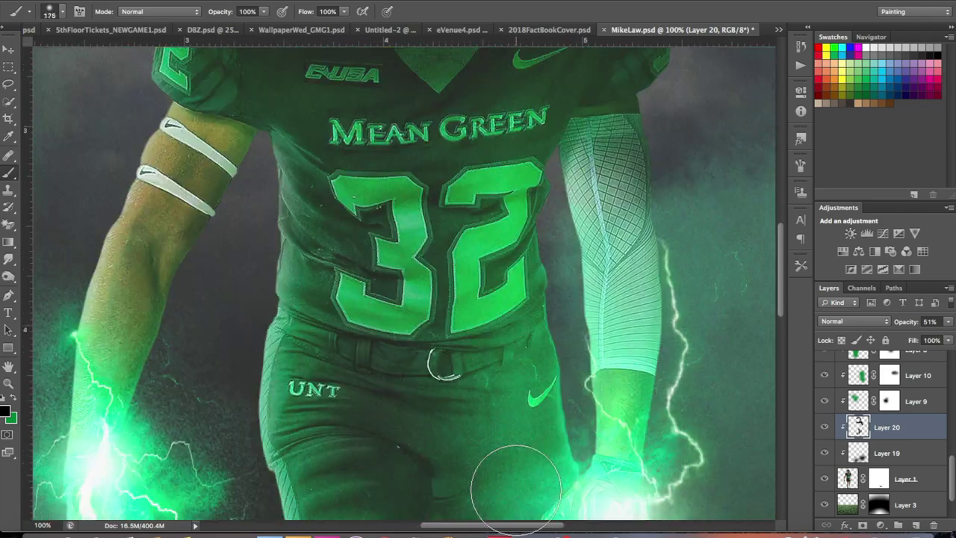
scroll(543, 363, "up", 5)
scroll(921, 396, "up", 3)
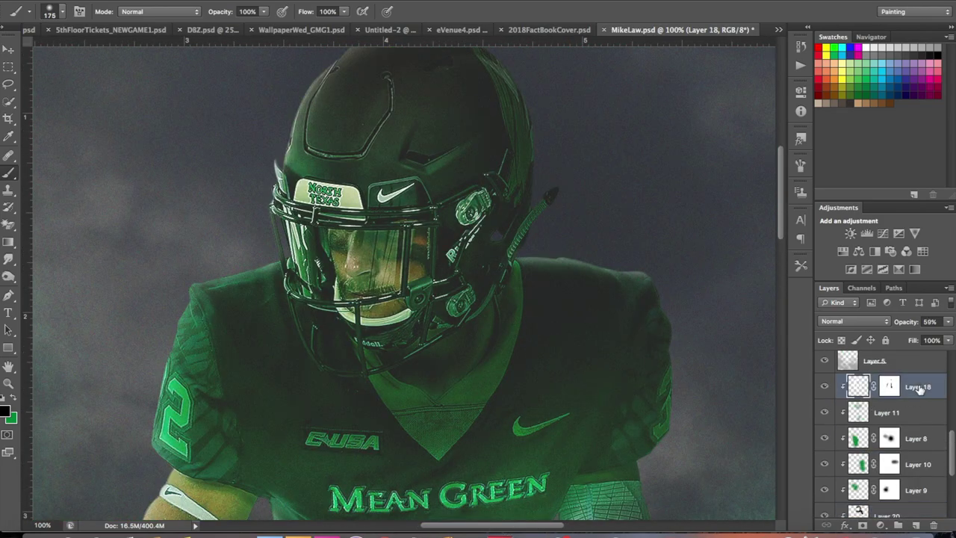
Step: Paint green over the helmet visor and blend it in Soft Light
key("ctrl+plus")
key("bracketleft")
mouse_move(441, 142)
left_mouse_down()
mouse_move(213, 277)
mouse_move(359, 160)
left_mouse_up()
scroll(358, 280, "up", 3)
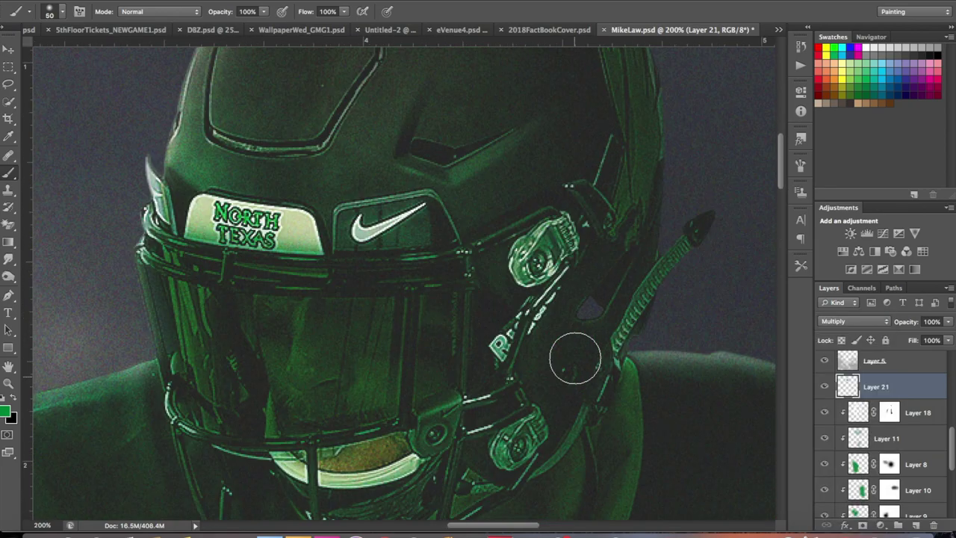
left_click(854, 321)
left_click(836, 408)
scroll(632, 333, "down", 4)
key("ctrl+minus")
key("ctrl+minus")
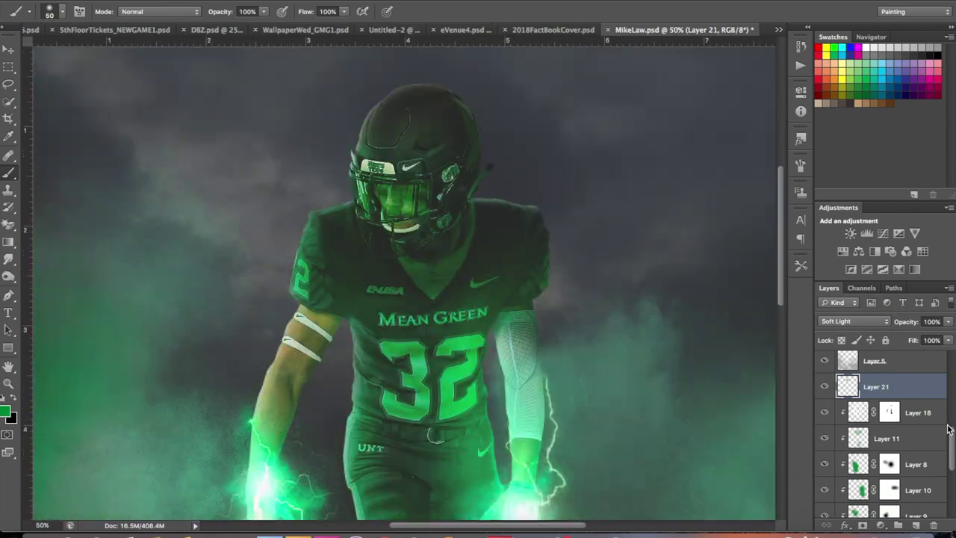
Step: Add new Layer 22 and choose a large sampled brush at 600 px
key("ctrl+shift+alt+n")
scroll(430, 280, "down", 5)
scroll(429, 280, "up", 5)
left_click(61, 12)
scroll(83, 179, "down", 2)
scroll(86, 194, "down", 2)
scroll(88, 203, "down", 2)
scroll(87, 203, "up", 2)
scroll(79, 204, "up", 2)
scroll(72, 206, "up", 2)
double_click(65, 192)
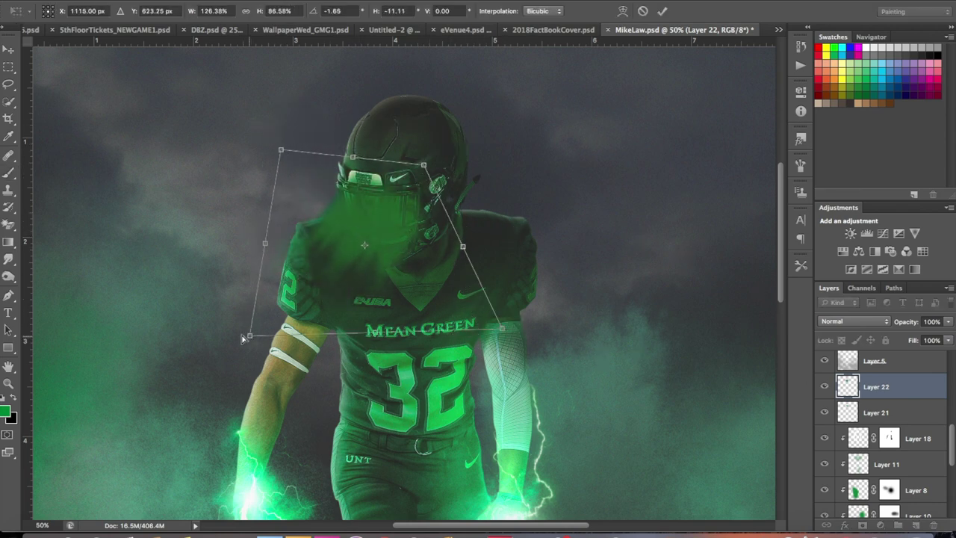
Step: Commit the face-cloud transform and set Layer 22 to Linear Dodge (Add)
key("Return")
left_click(854, 321)
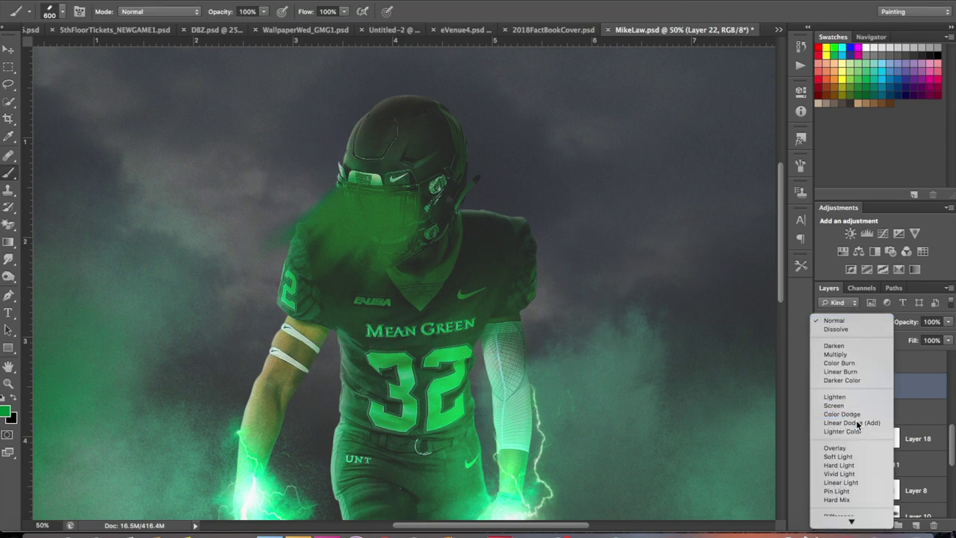
left_click(858, 423)
left_click(851, 322)
left_click(852, 321)
scroll(404, 280, "down", 5)
key("ctrl+1")
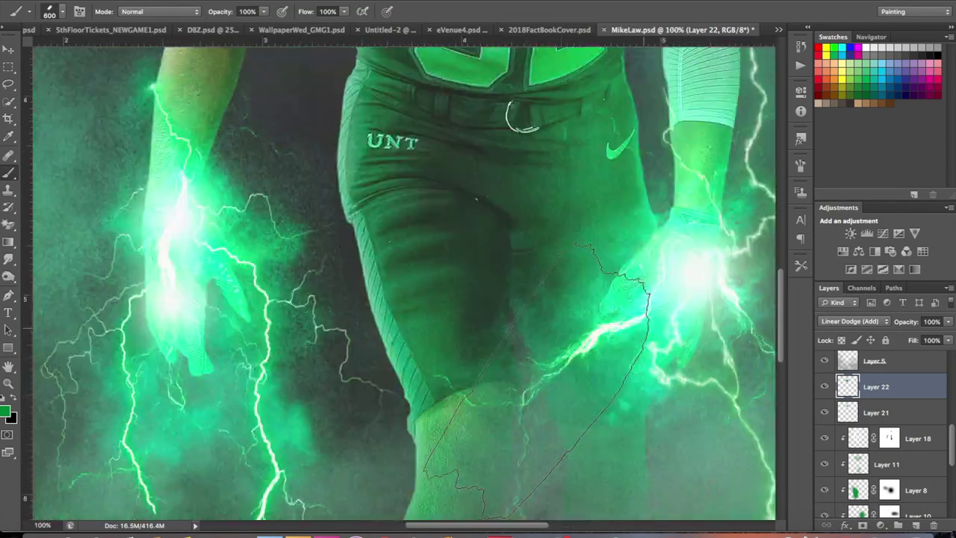
scroll(404, 280, "left", 3)
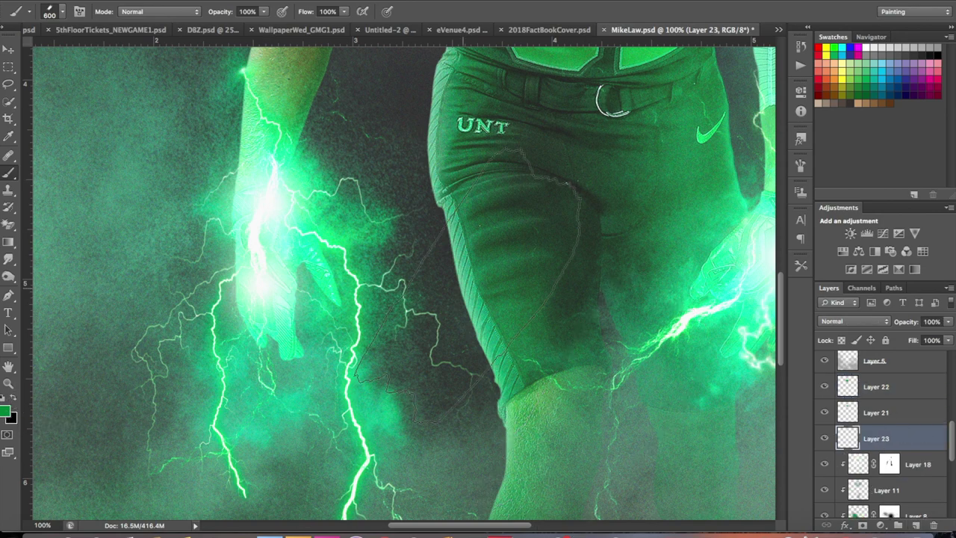
Step: Add Layer 23 with white paint, a 700 px soft brush and 58% opacity
key("x")
left_click(5, 409)
left_click(555, 154)
left_click(865, 145)
left_click(70, 15)
double_click(83, 97)
scroll(448, 298, "right", 5)
scroll(911, 392, "down", 2)
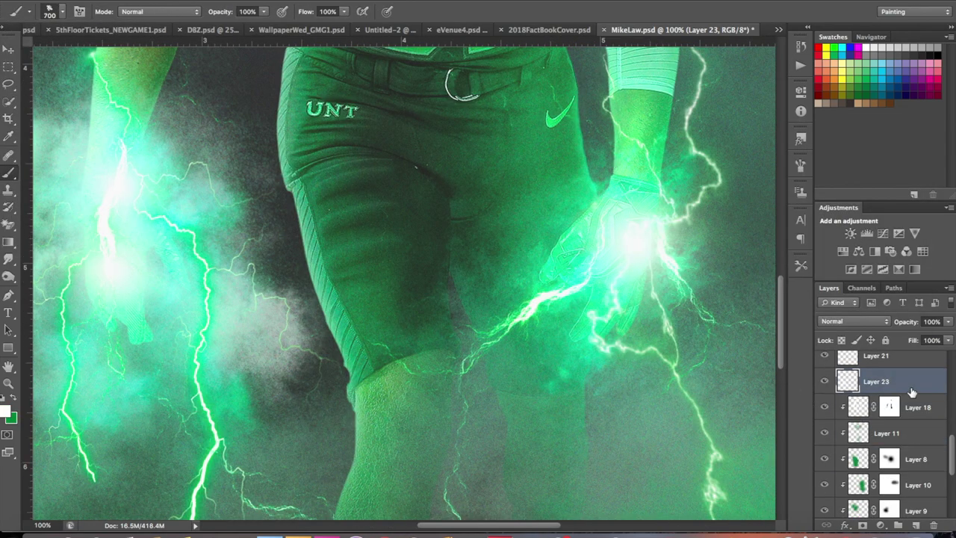
key("ctrl+e")
key("ctrl+0")
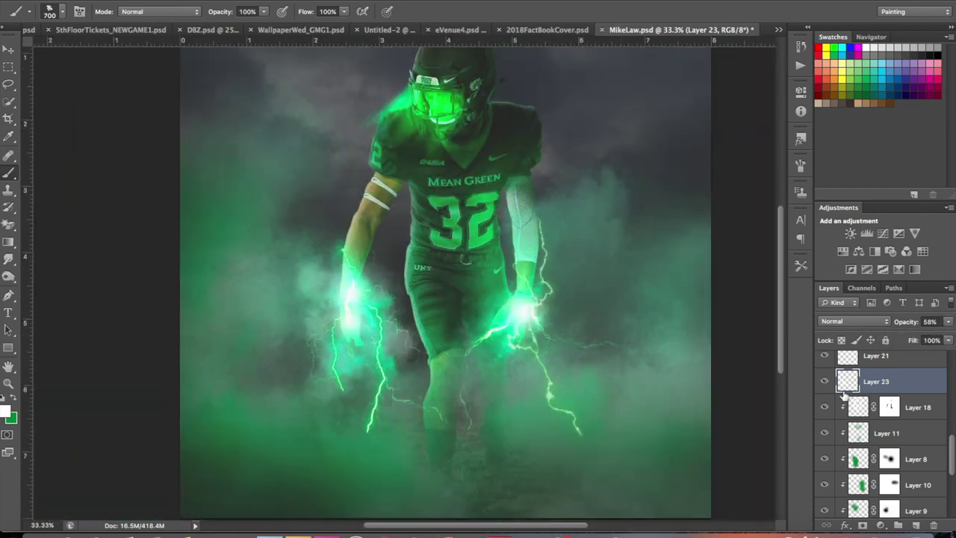
Step: Zoom to 66.7% and hide one of the lightning layers in the LIGHTNING group
scroll(908, 437, "up", 2)
left_click(919, 390)
key("v")
key("ctrl+plus")
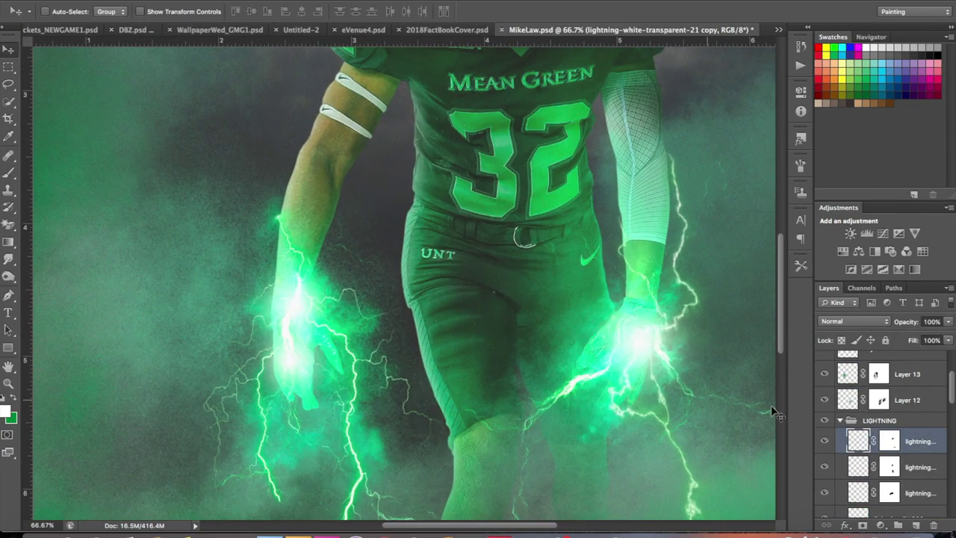
scroll(870, 442, "down", 1)
left_click(825, 436)
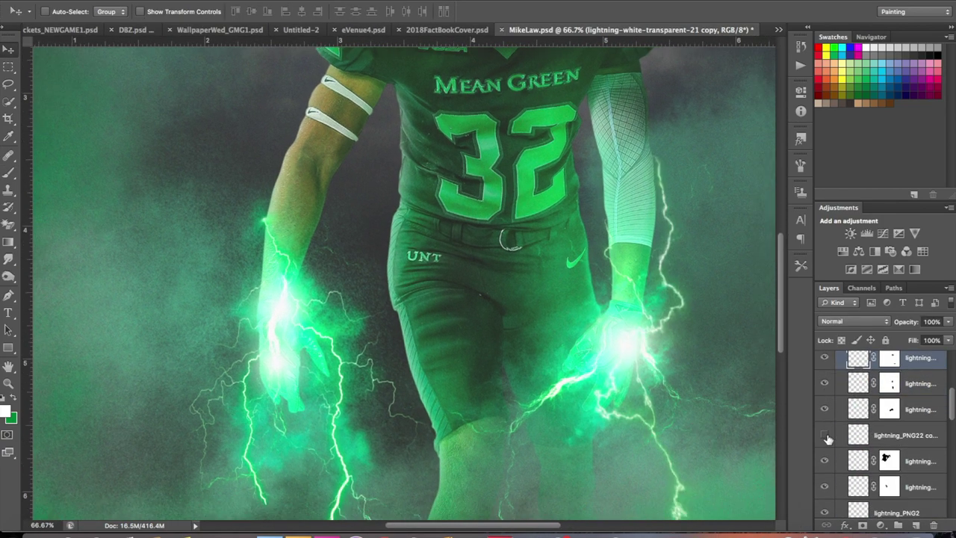
Step: Nudge the left-hand lightning slightly downward, then select Layer 14
left_click(926, 470, "shift")
left_click_drag(334, 293, 340, 306)
scroll(830, 381, "up", 3)
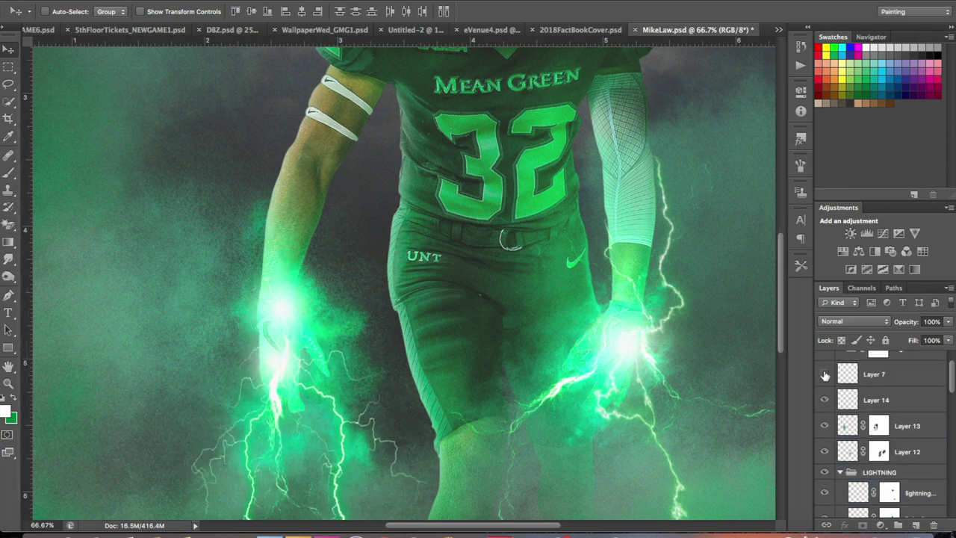
left_click(661, 381, "ctrl")
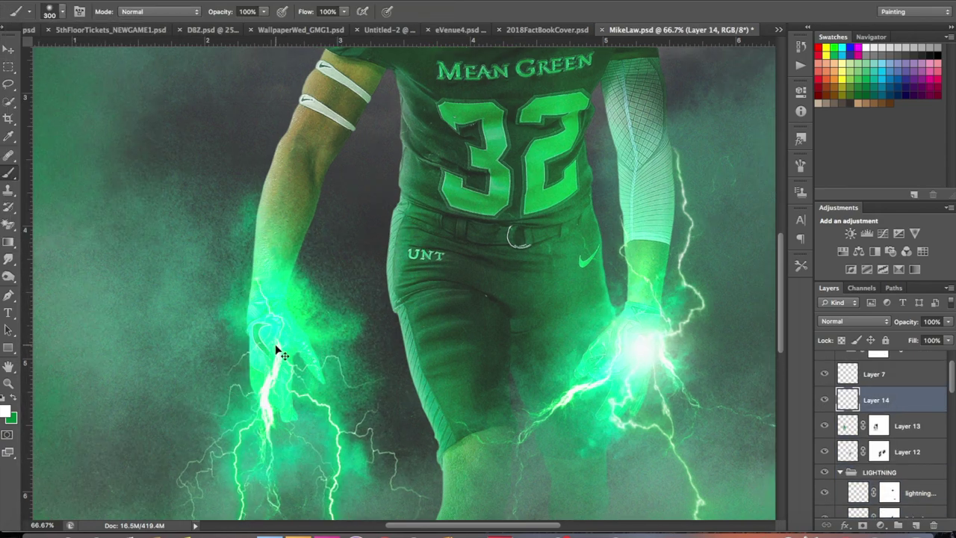
scroll(235, 405, "down", 5)
scroll(827, 394, "up", 2)
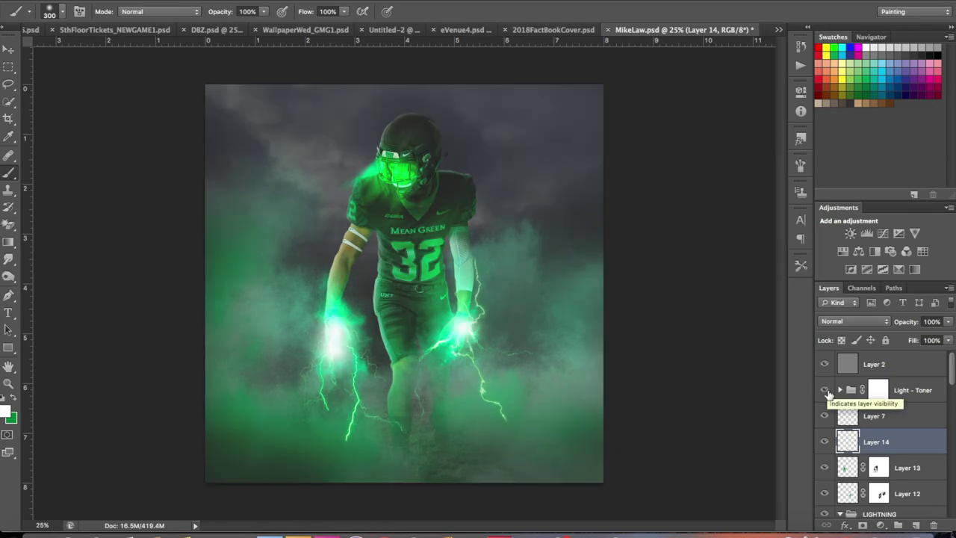